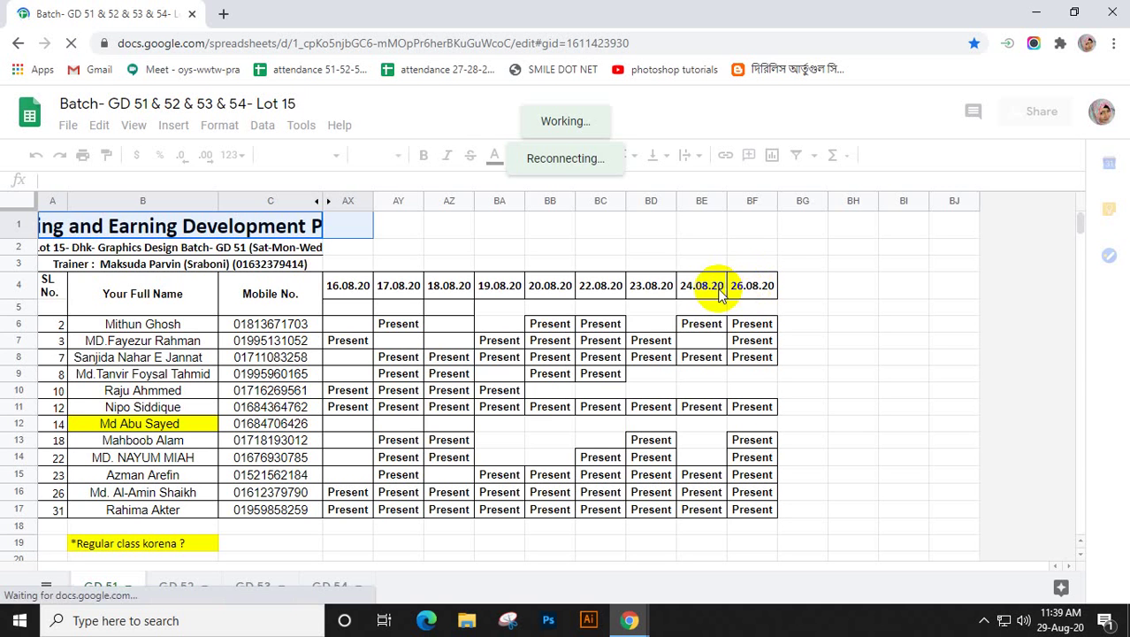
# - Copy the Present mark from BF17 on the GD 51 sheet and paste it into BG17
pyautogui.click(753, 286)
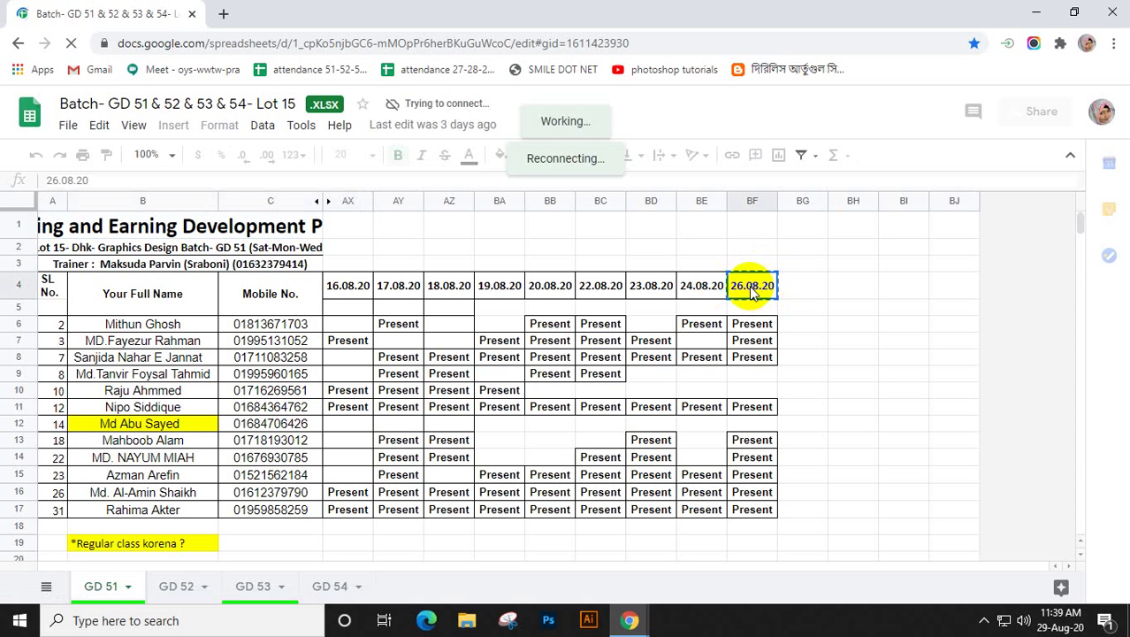
pyautogui.click(802, 292)
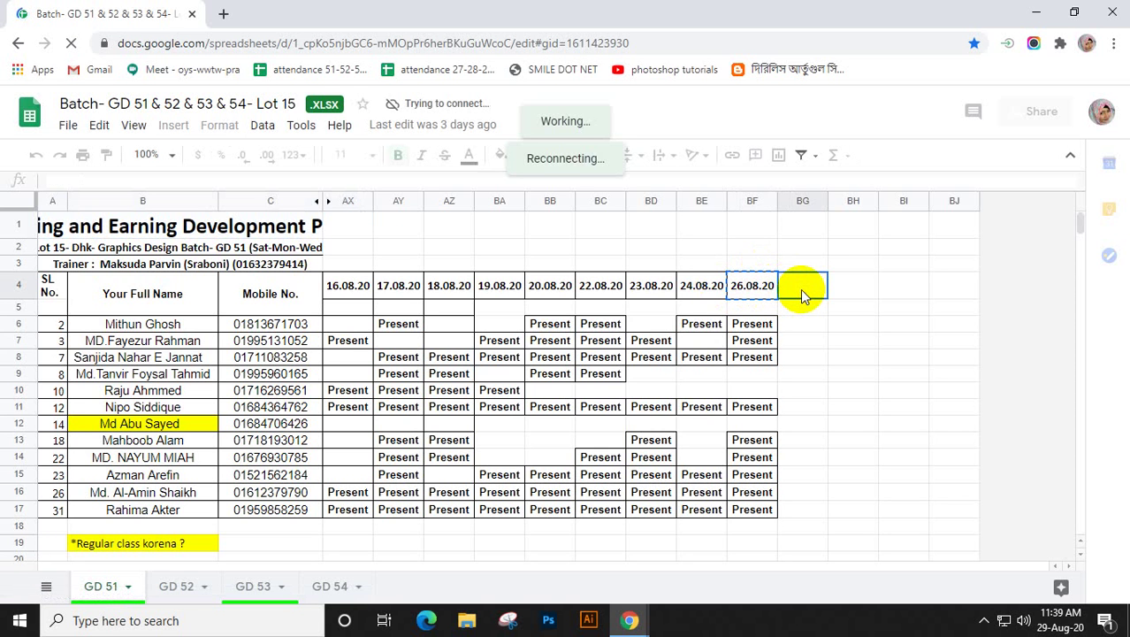
pyautogui.click(752, 513)
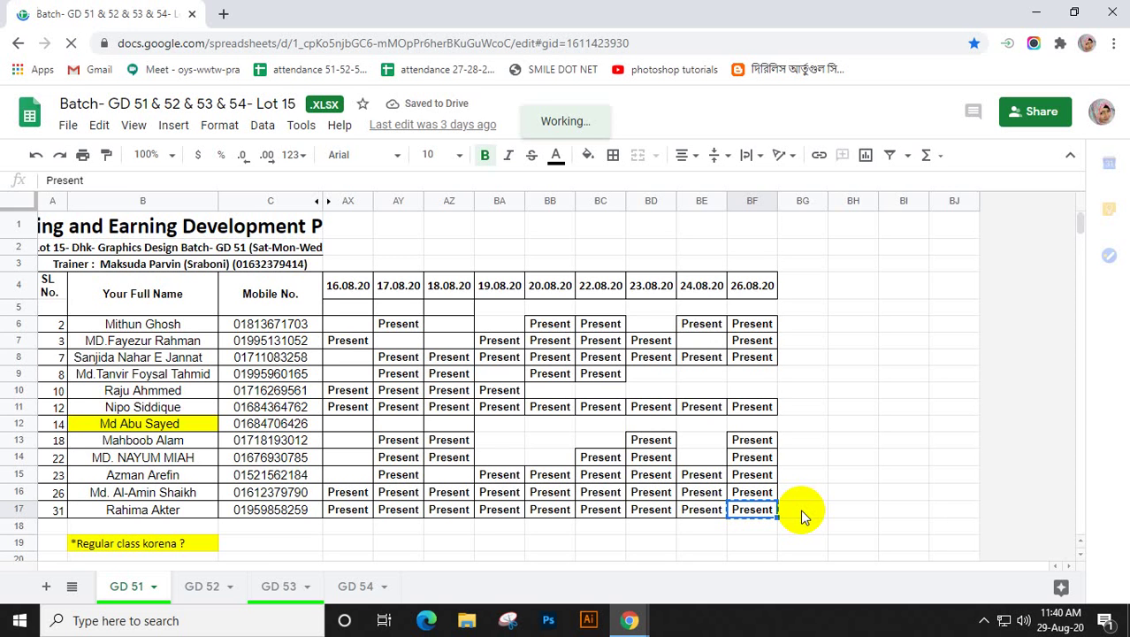
pyautogui.click(803, 513)
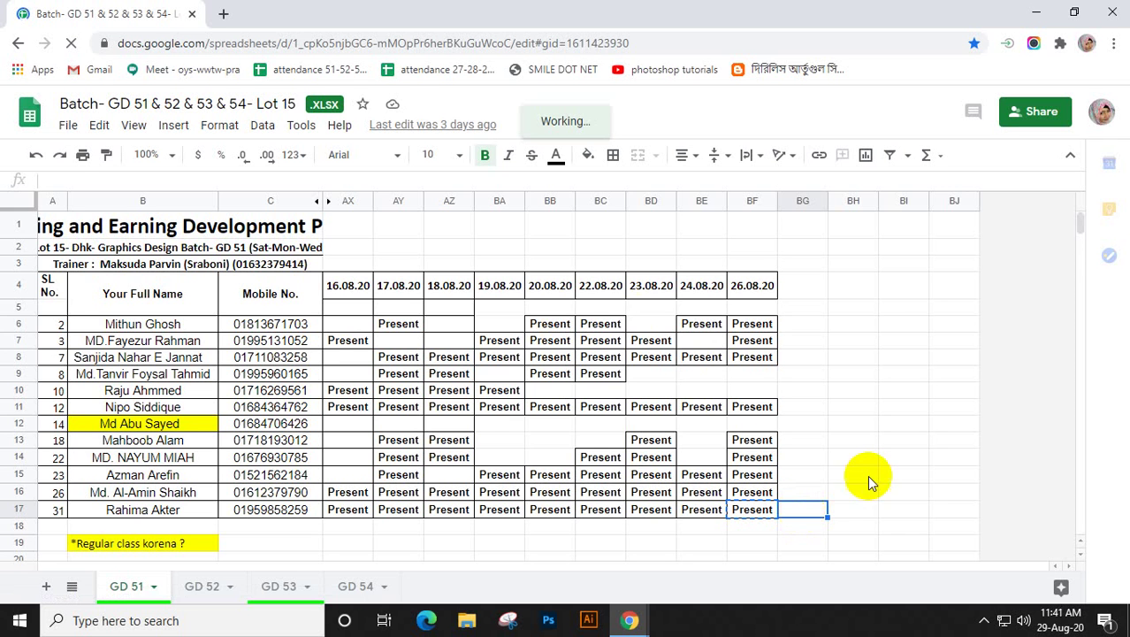
pyautogui.hotkey('ctrl', 'v')
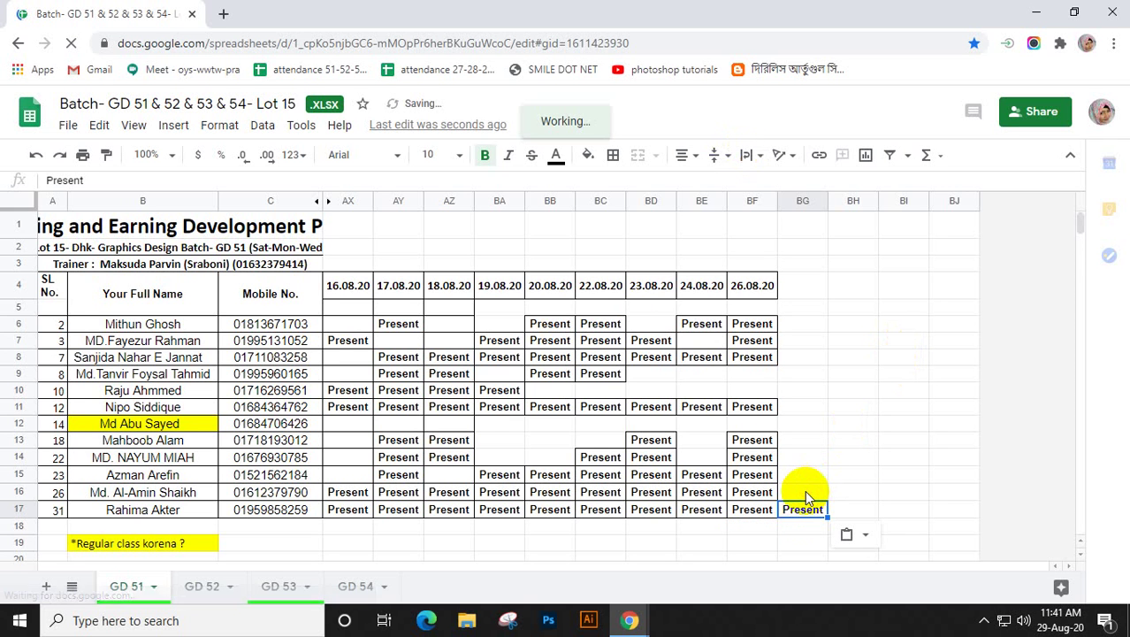
# - Paste the copied Present mark into BG16 and BG15 for the students in those rows
pyautogui.click(805, 490)
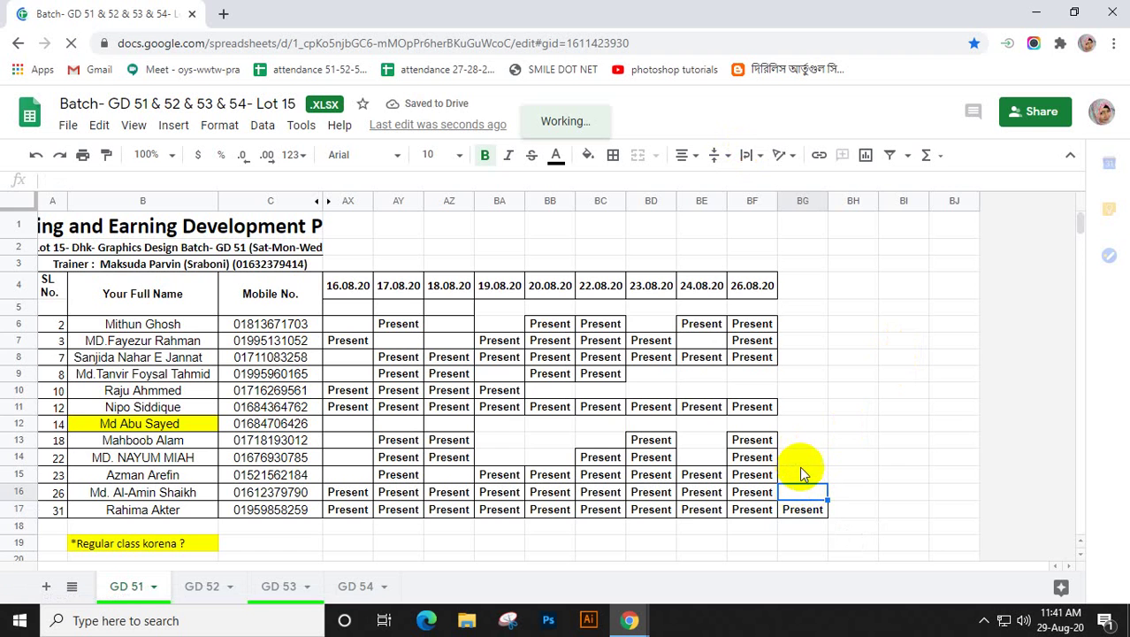
pyautogui.hotkey('ctrl', 'v')
pyautogui.click(801, 482)
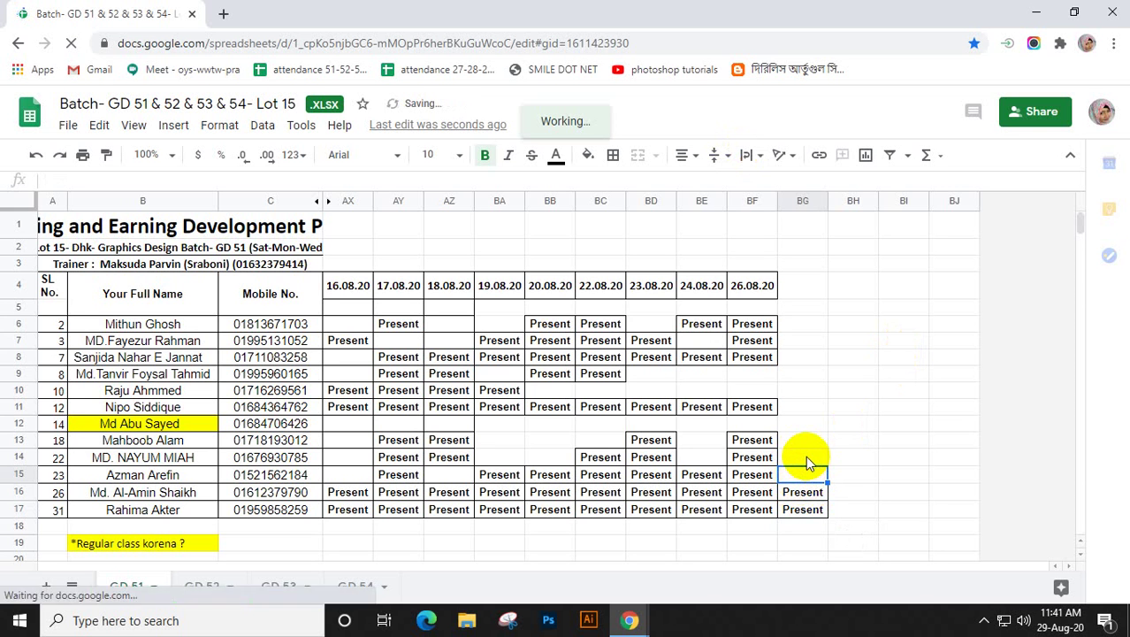
pyautogui.click(806, 457)
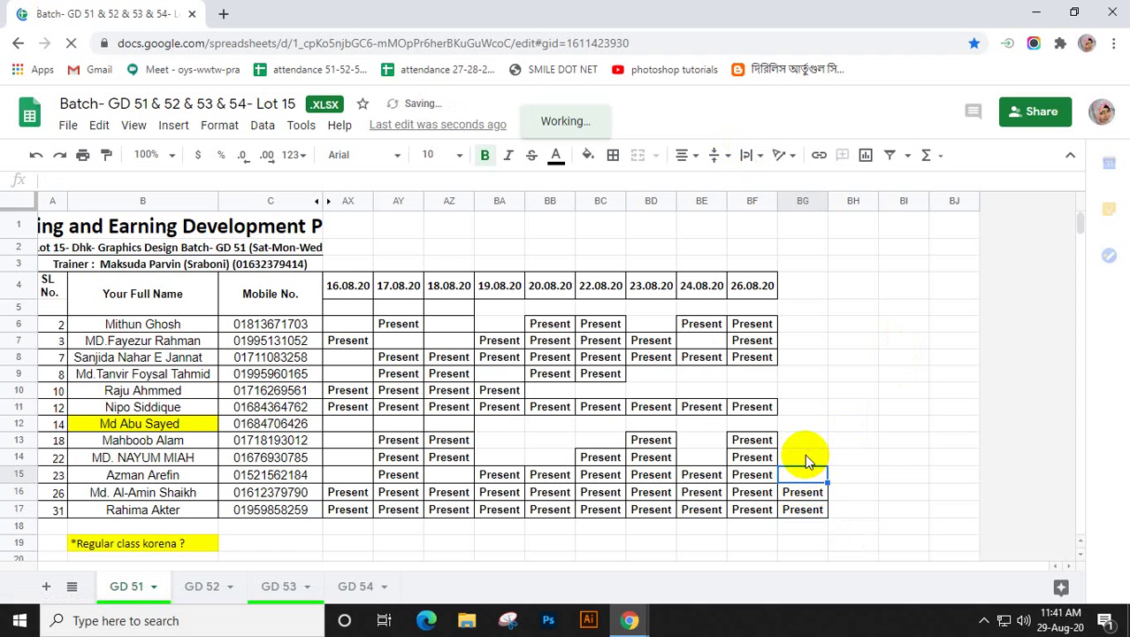
pyautogui.hotkey('ctrl', 'v')
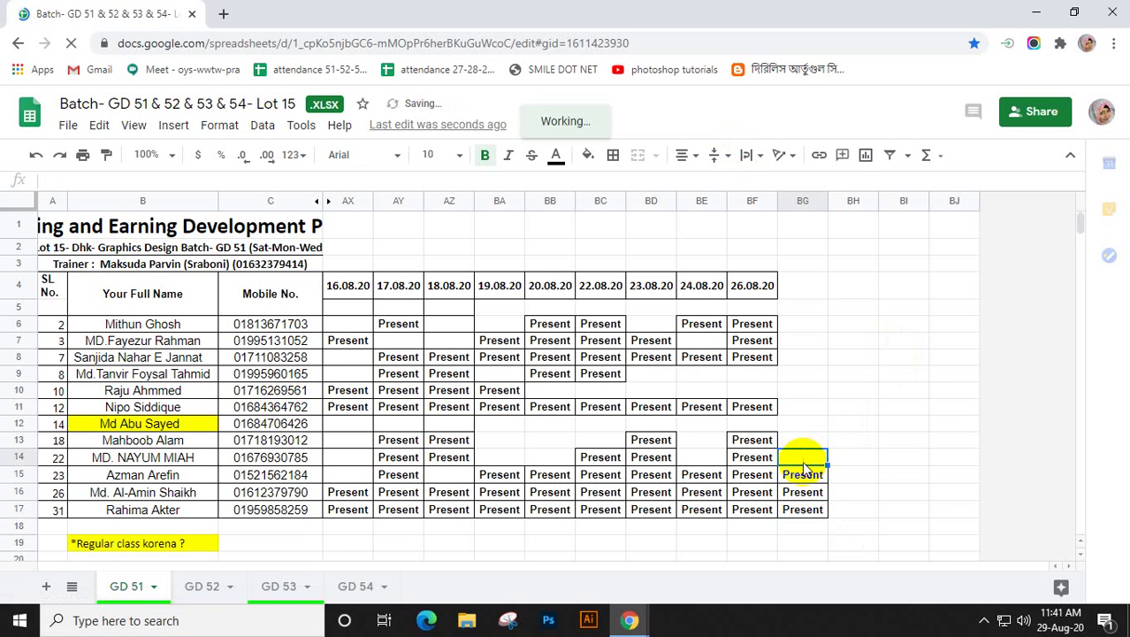
pyautogui.click(802, 453)
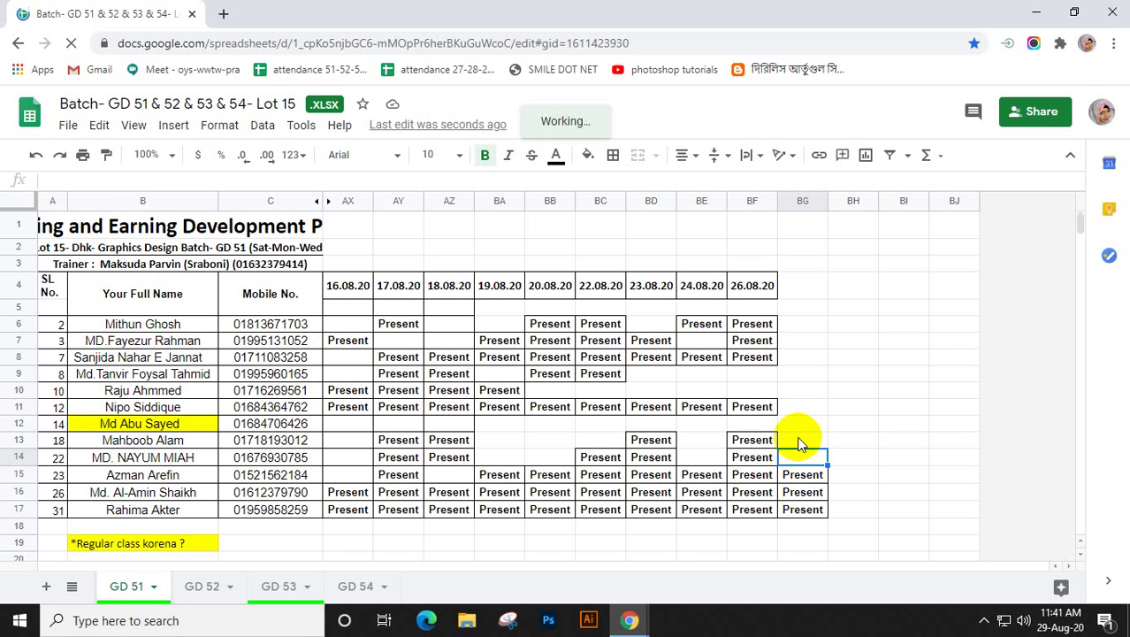
# - Switch to the Google Meet window to check the class participants, and return to the attendance spreadsheet
pyautogui.click(630, 622)
pyautogui.click(479, 550)
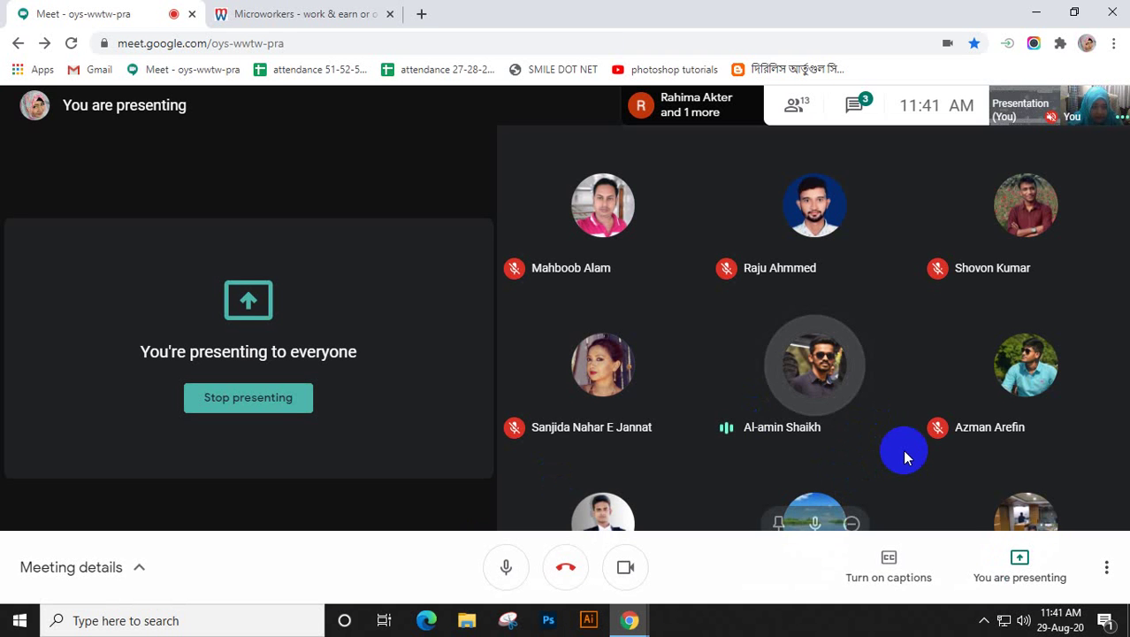
pyautogui.click(422, 171)
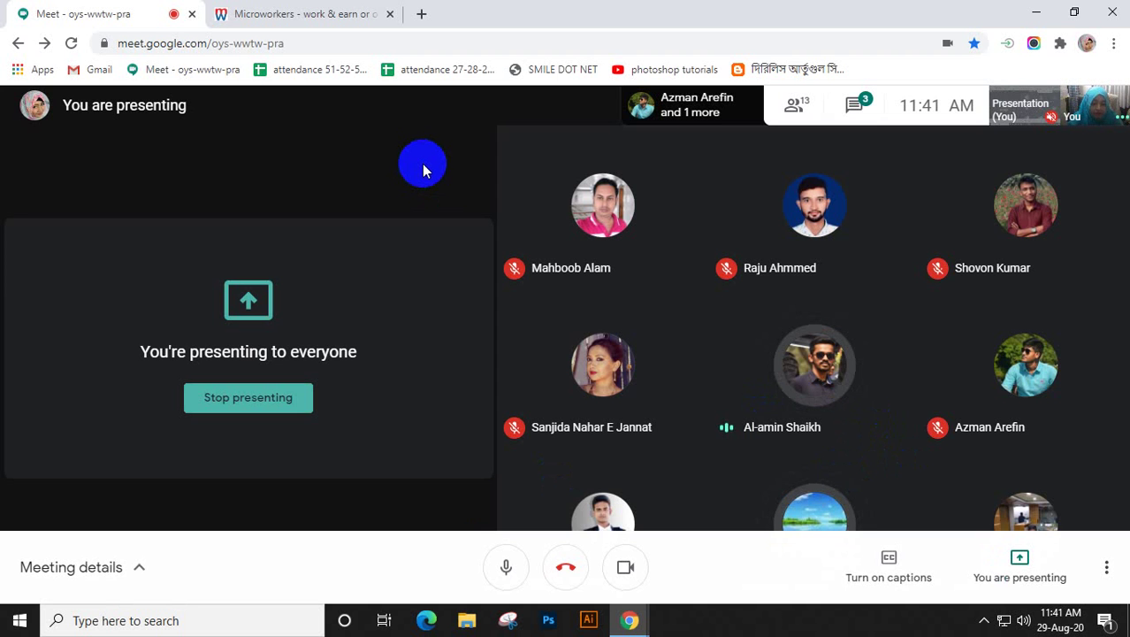
pyautogui.click(401, 161)
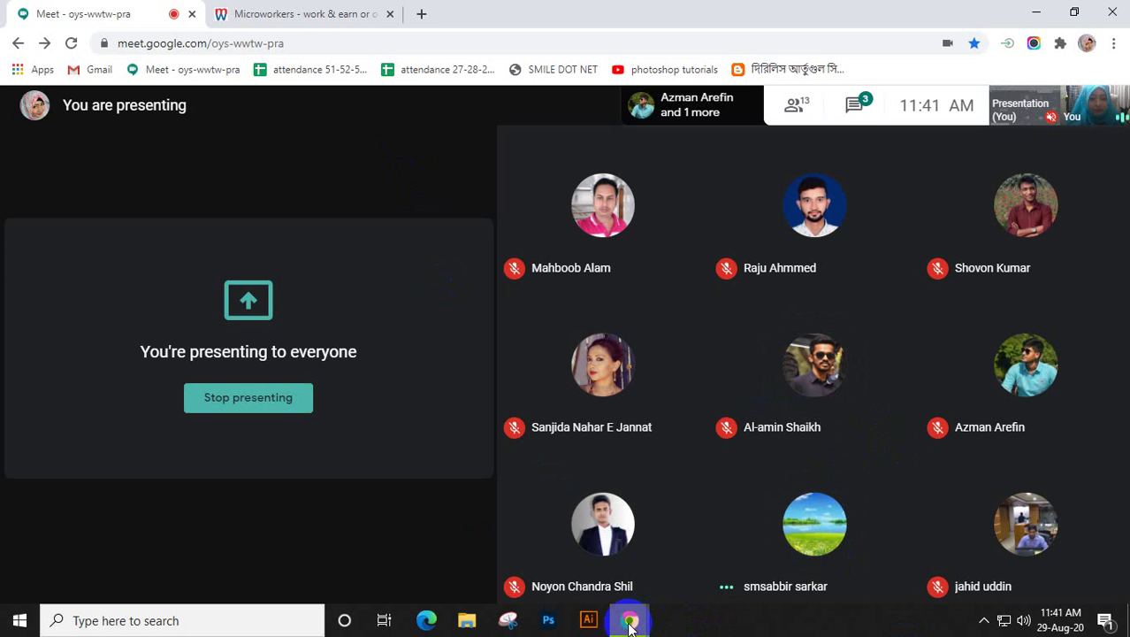
pyautogui.moveTo(630, 625)
pyautogui.click(633, 550)
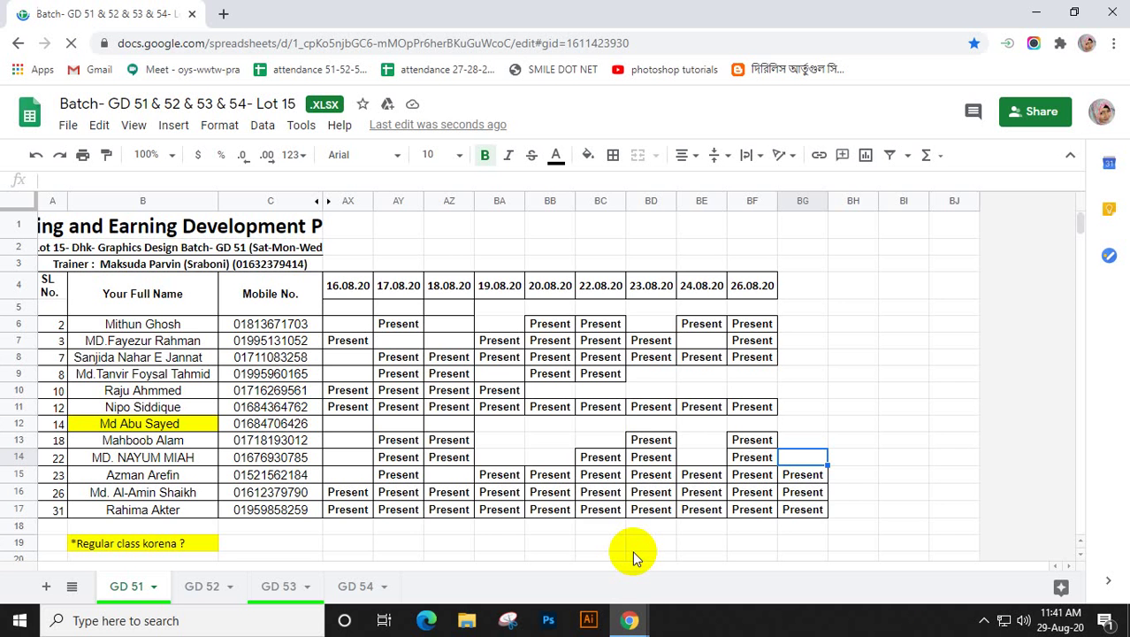
# - Mark the students in rows 13, 11 and 10 as Present in column BG
pyautogui.click(805, 439)
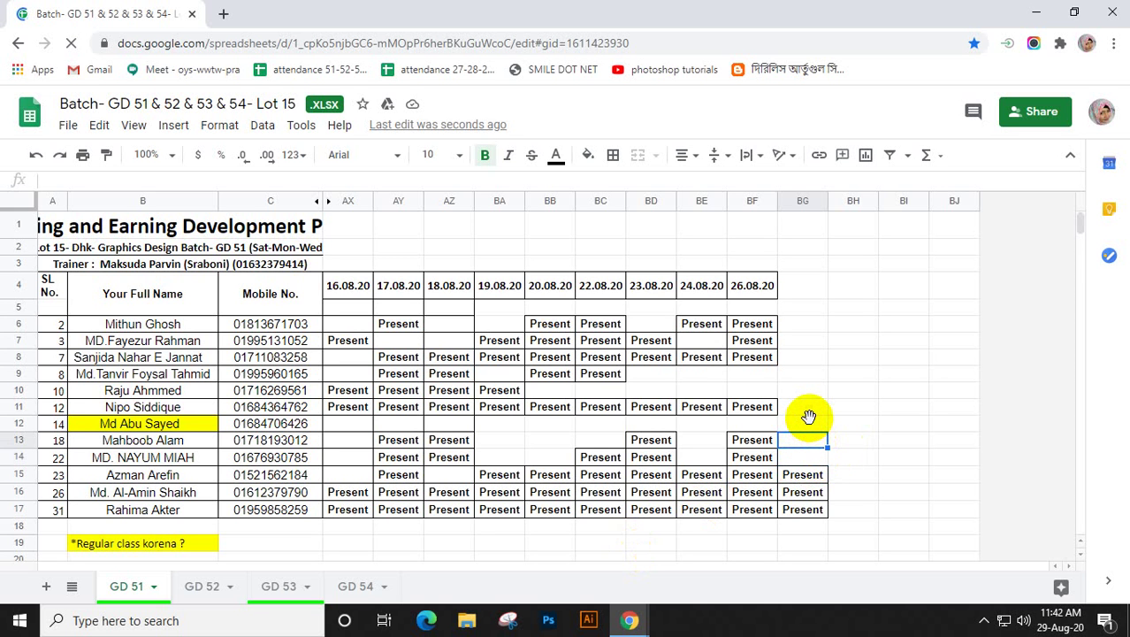
pyautogui.hotkey('ctrl', 'v')
pyautogui.click(809, 417)
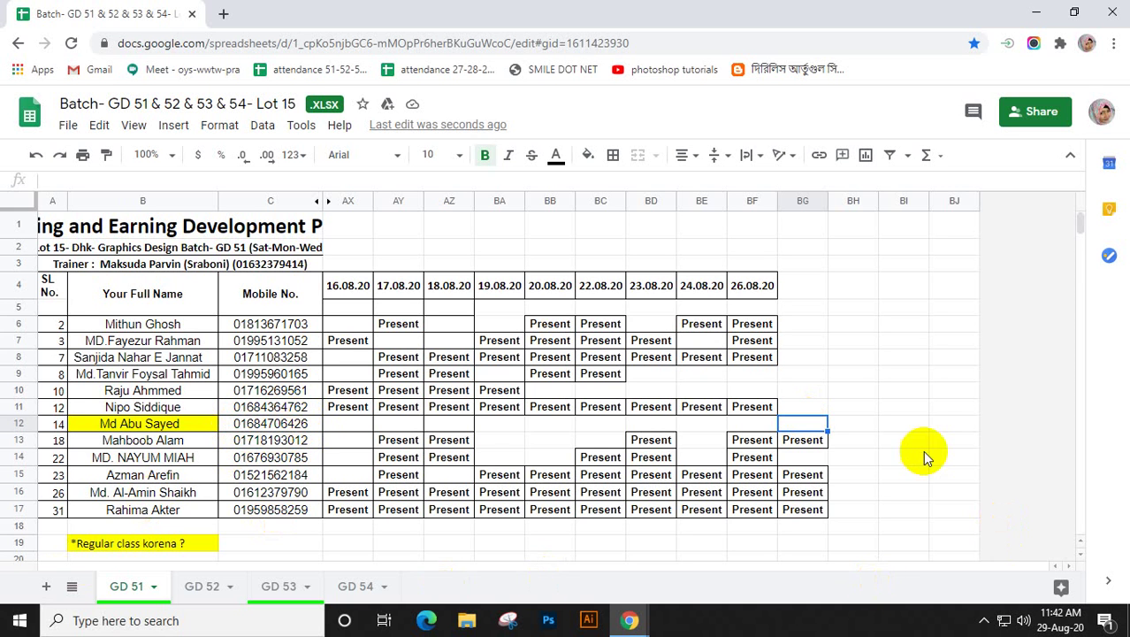
pyautogui.click(808, 408)
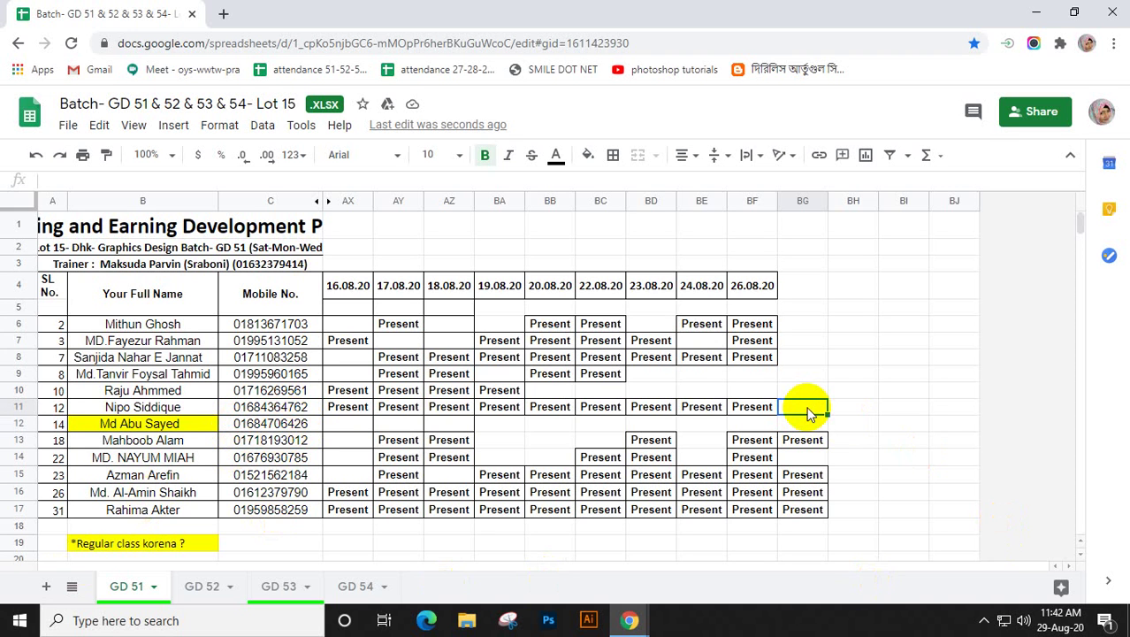
pyautogui.hotkey('ctrl', 'v')
pyautogui.click(801, 389)
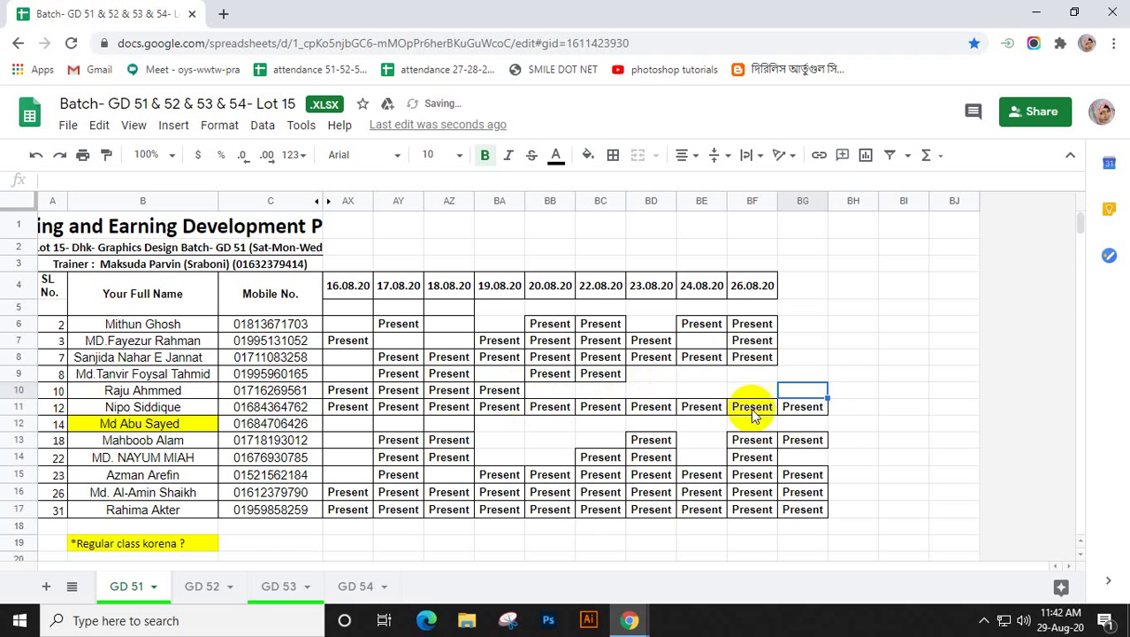
pyautogui.click(790, 392)
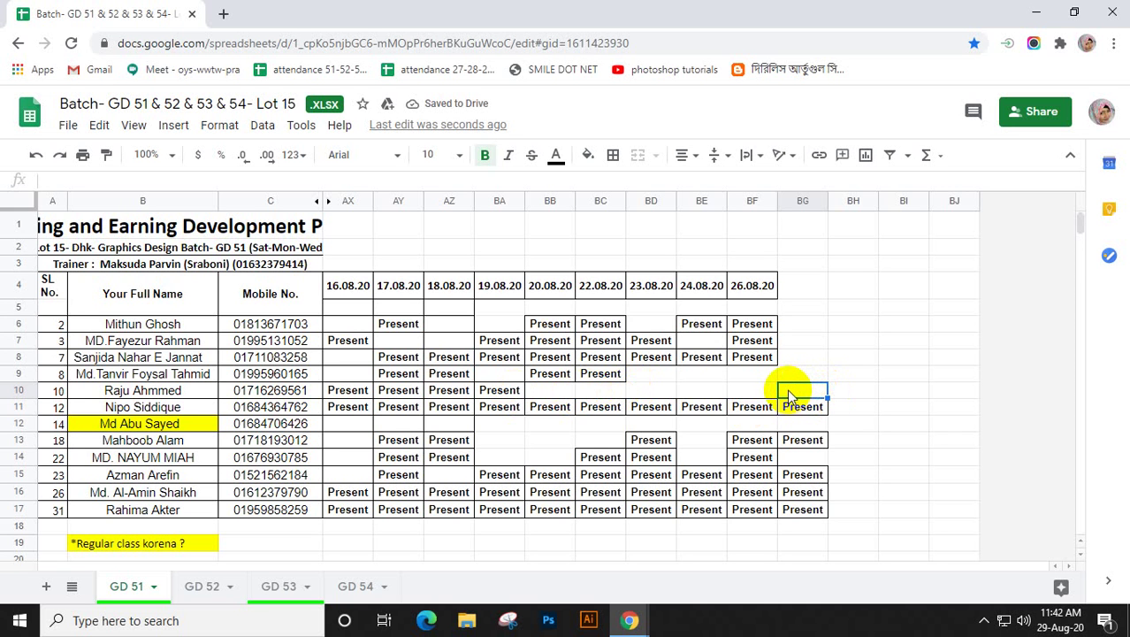
pyautogui.hotkey('ctrl', 'v')
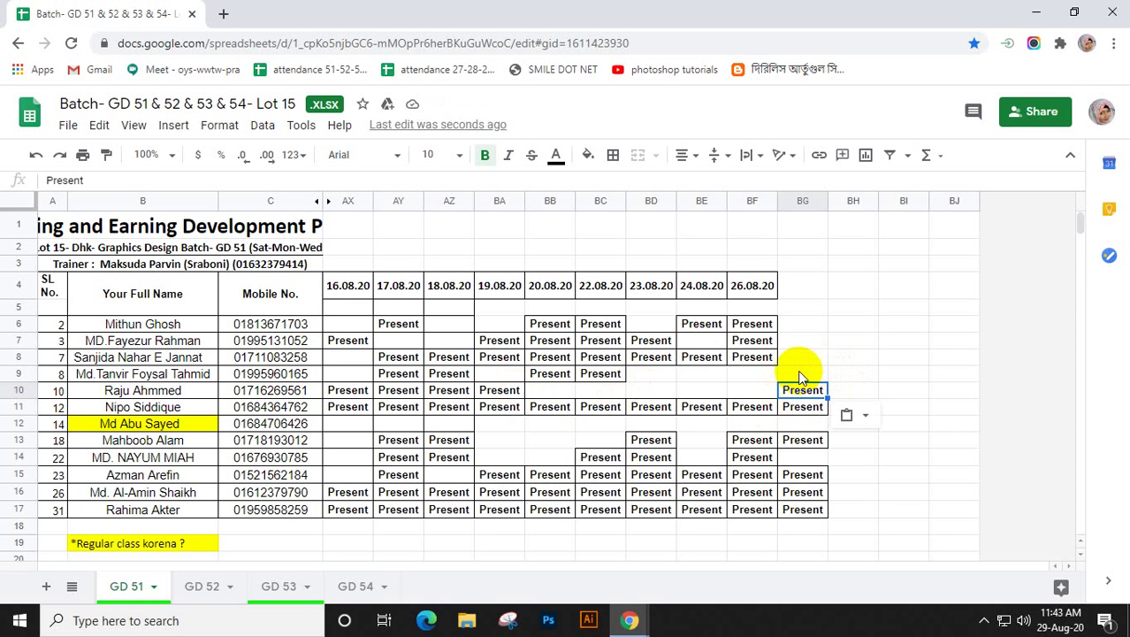
# - Mark the students in rows 8 and 7 as Present in column BG, leaving BG9 and BG6 empty
pyautogui.click(799, 372)
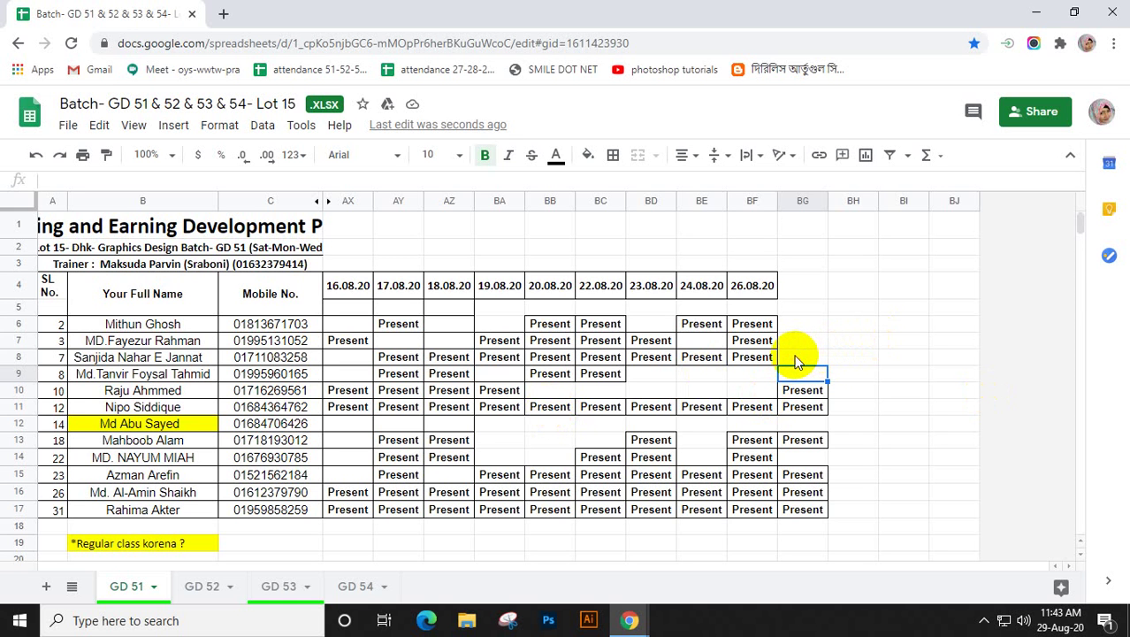
pyautogui.click(795, 360)
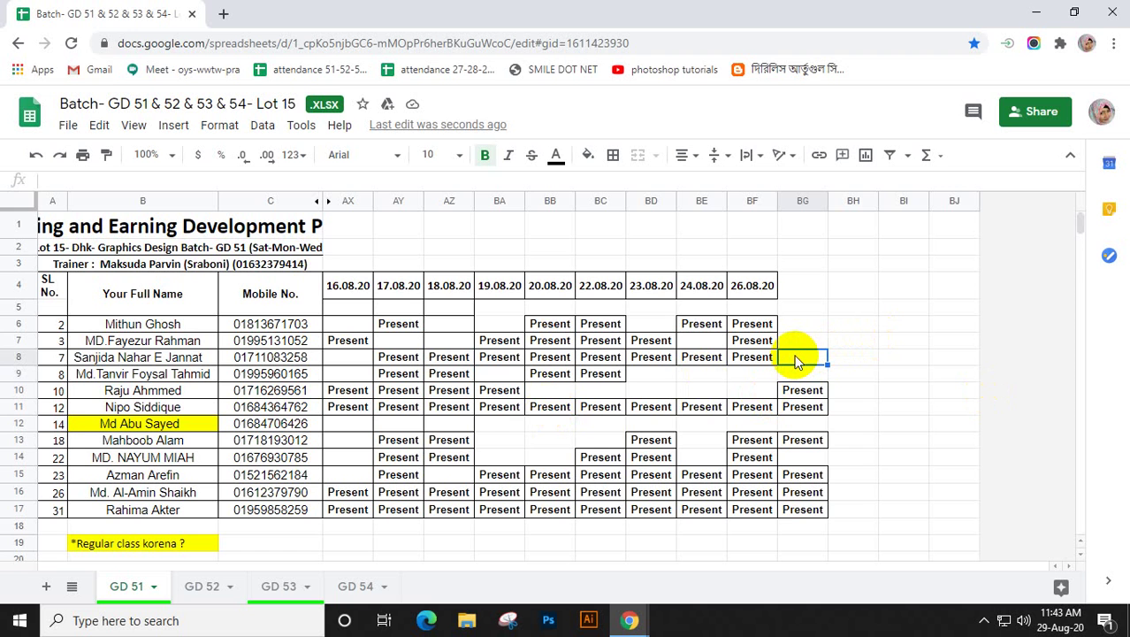
pyautogui.write('Present')
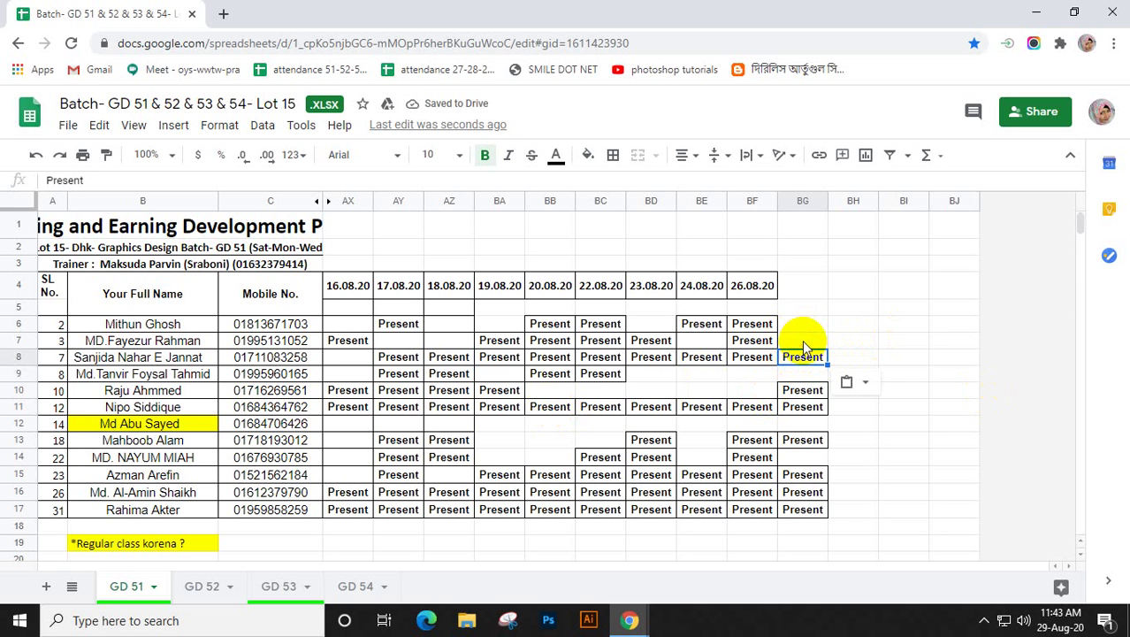
pyautogui.click(803, 344)
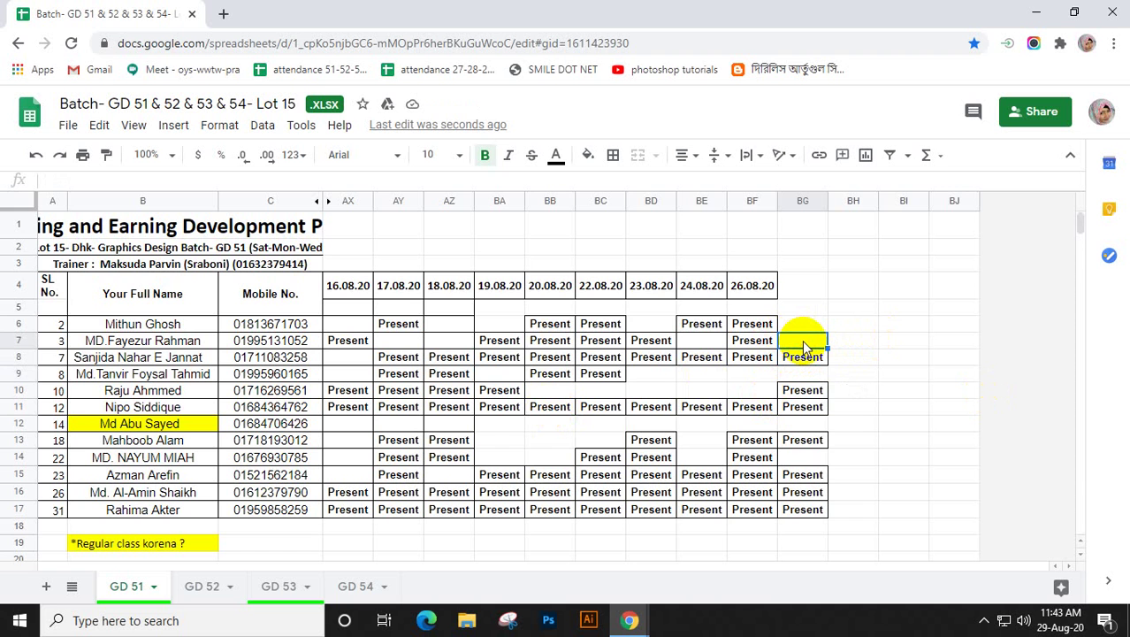
pyautogui.write('Present')
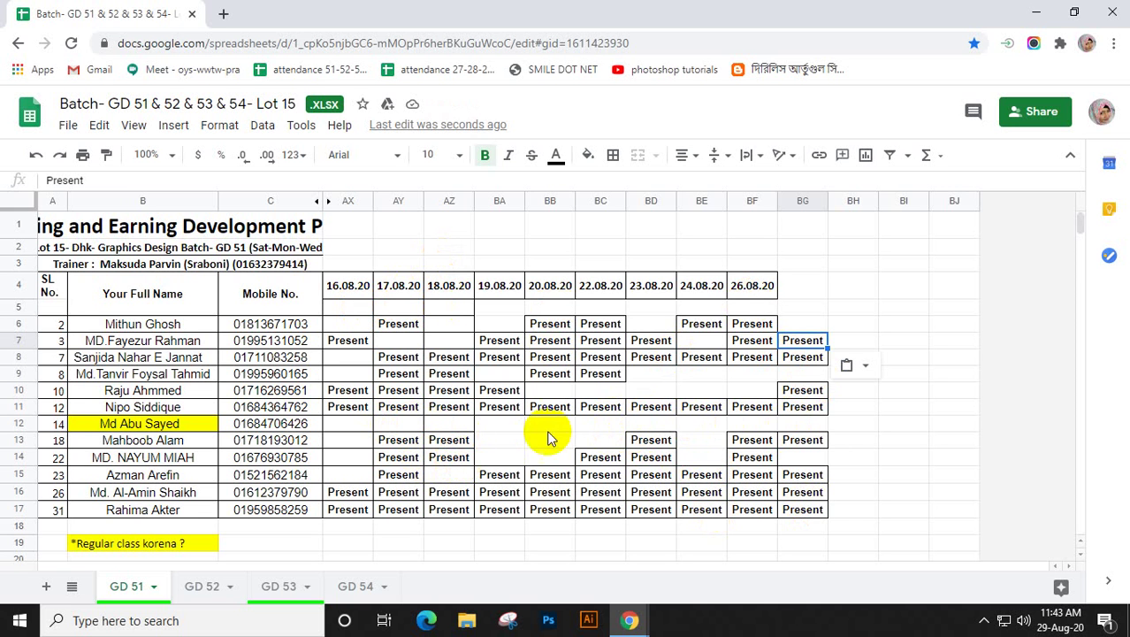
pyautogui.click(797, 325)
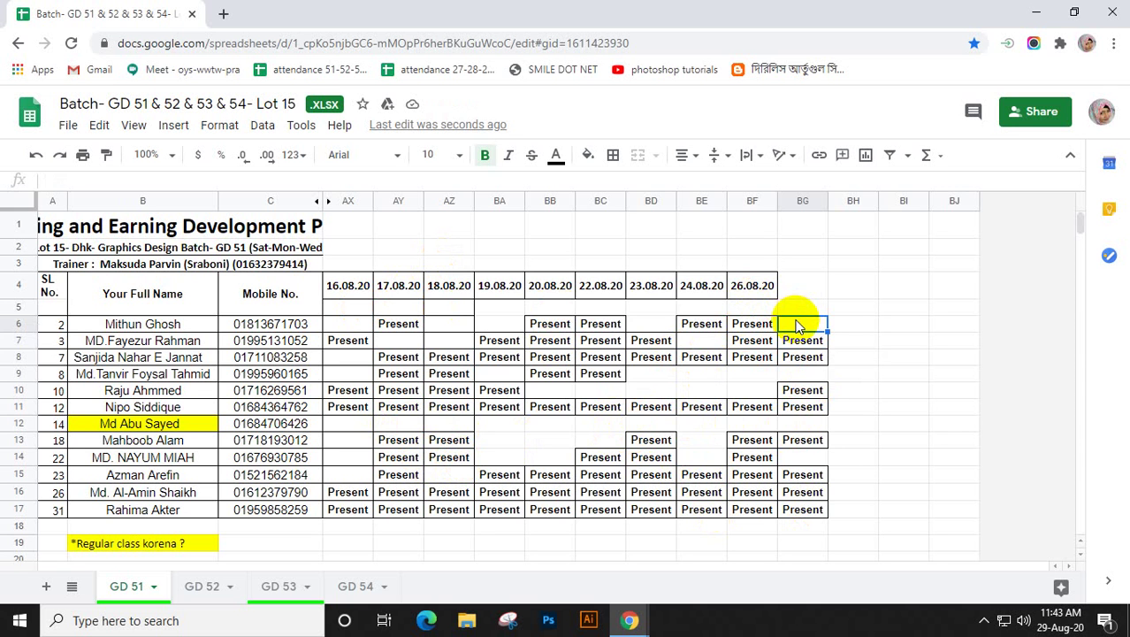
# - Go to the GD 53 sheet and enter Present in BF13, leaving BF14 and BF15 empty
pyautogui.click(271, 591)
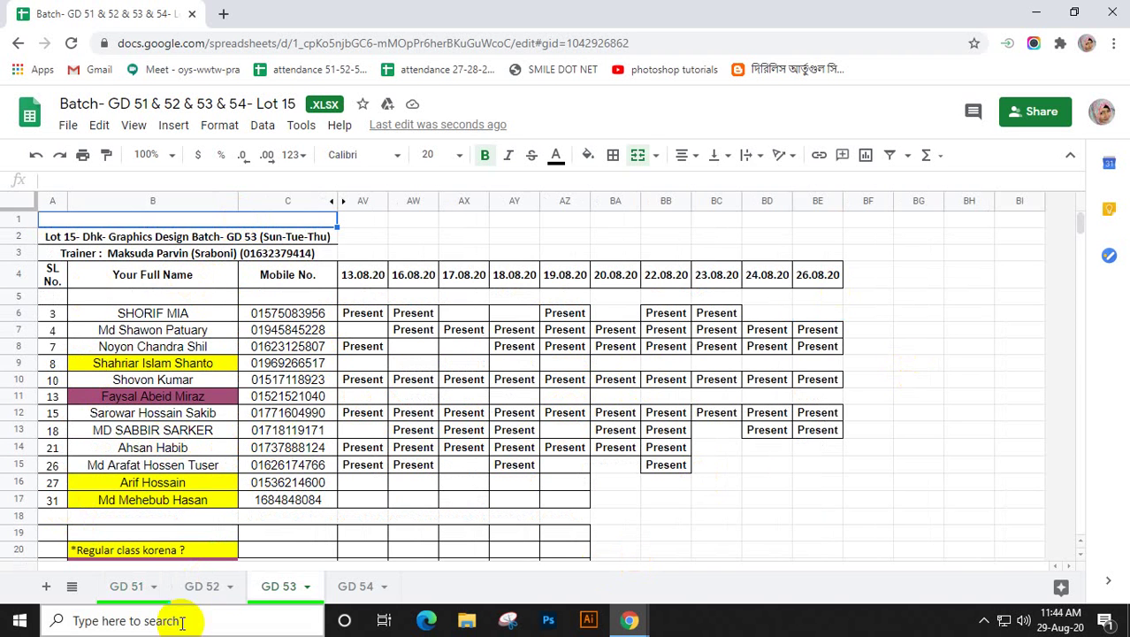
pyautogui.click(865, 519)
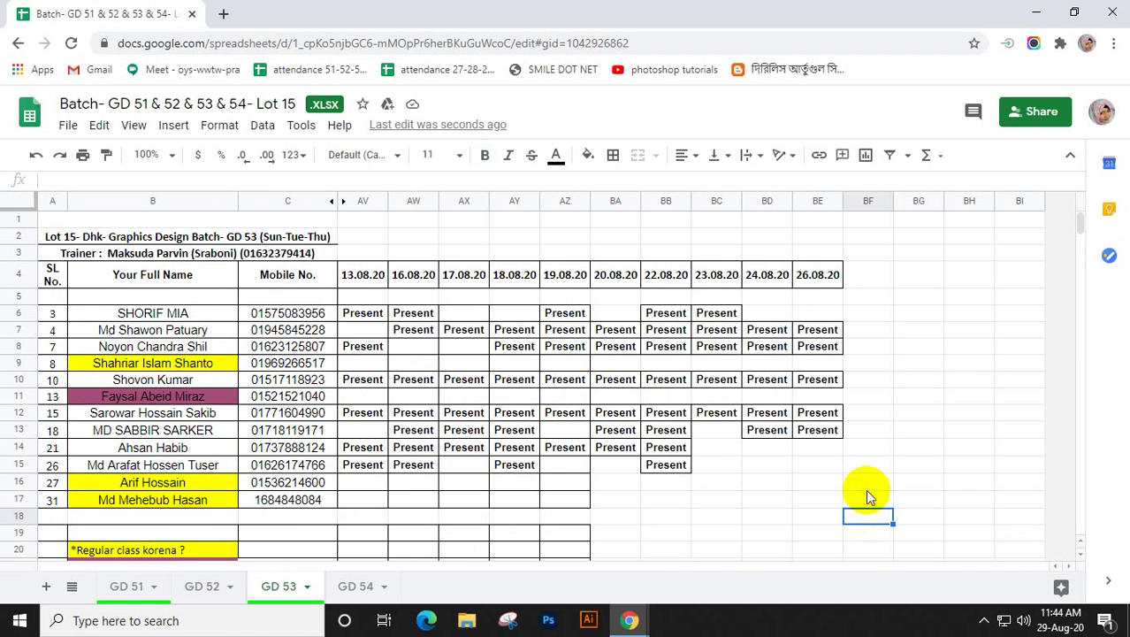
pyautogui.click(869, 464)
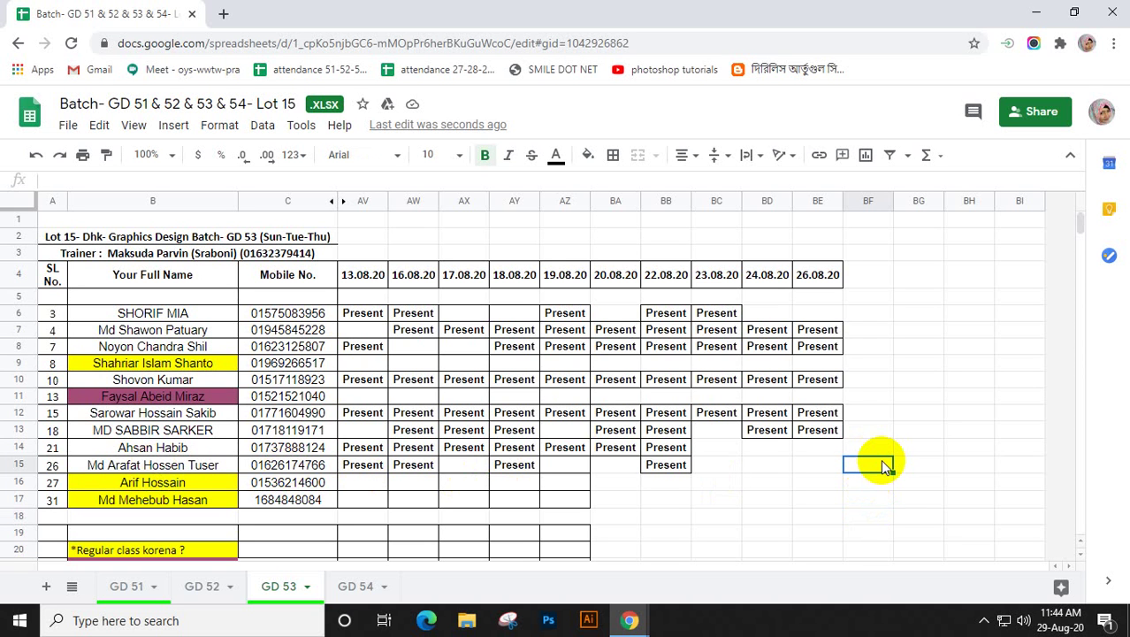
pyautogui.click(871, 449)
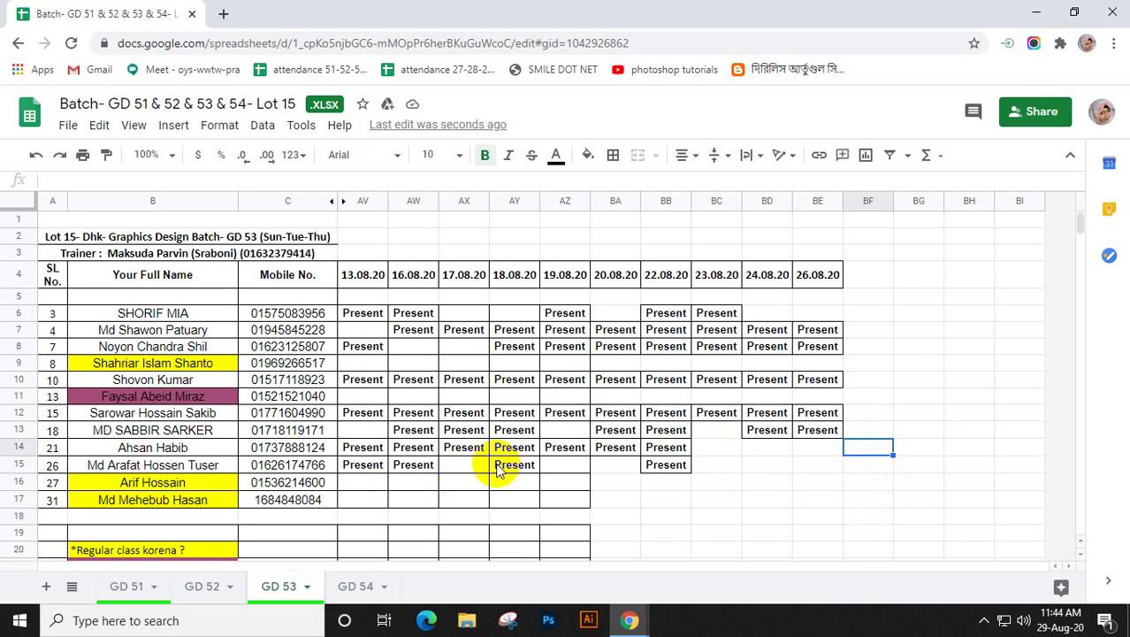
pyautogui.click(867, 434)
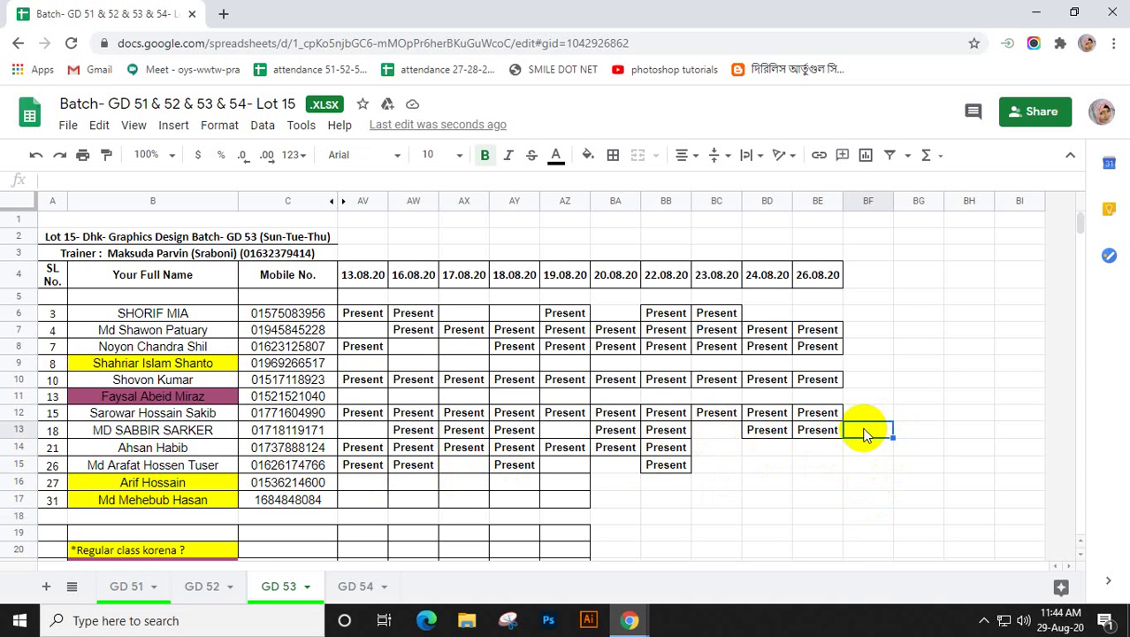
pyautogui.write('Present')
# - Mark the students in rows 10, 8 and 7 as Present in column BF, leaving BF12 empty
pyautogui.click(865, 407)
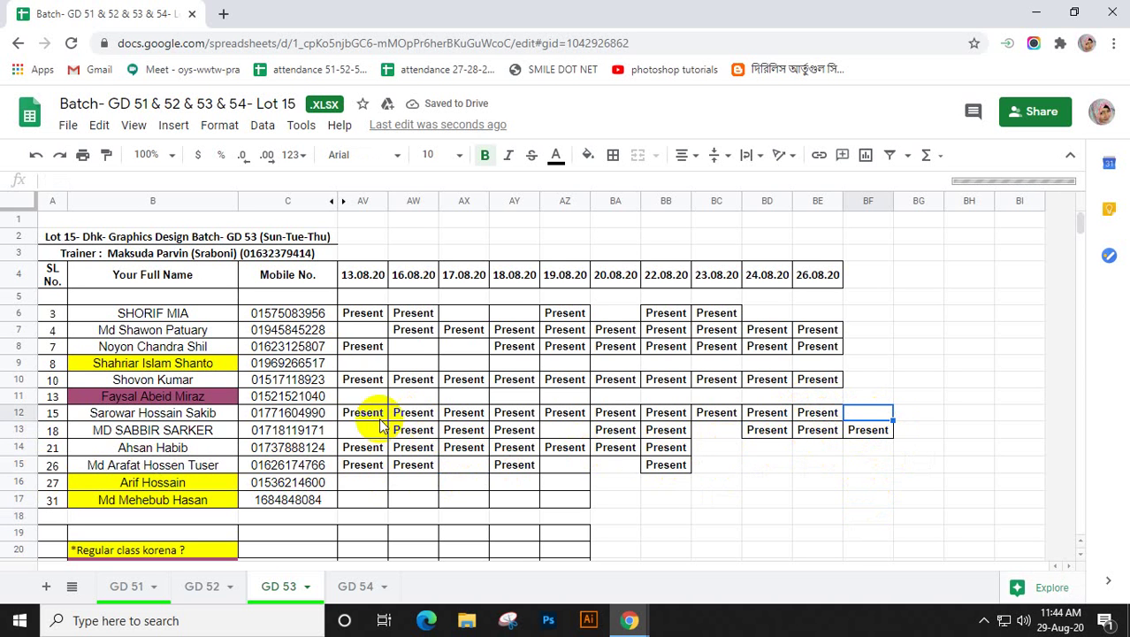
pyautogui.click(871, 386)
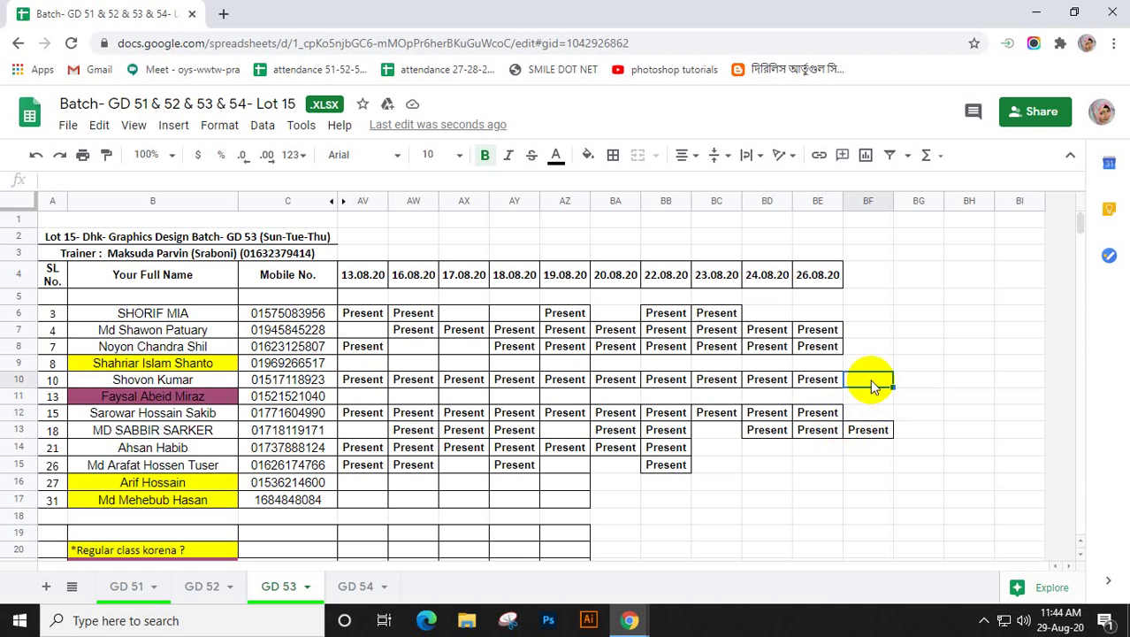
pyautogui.write('Present')
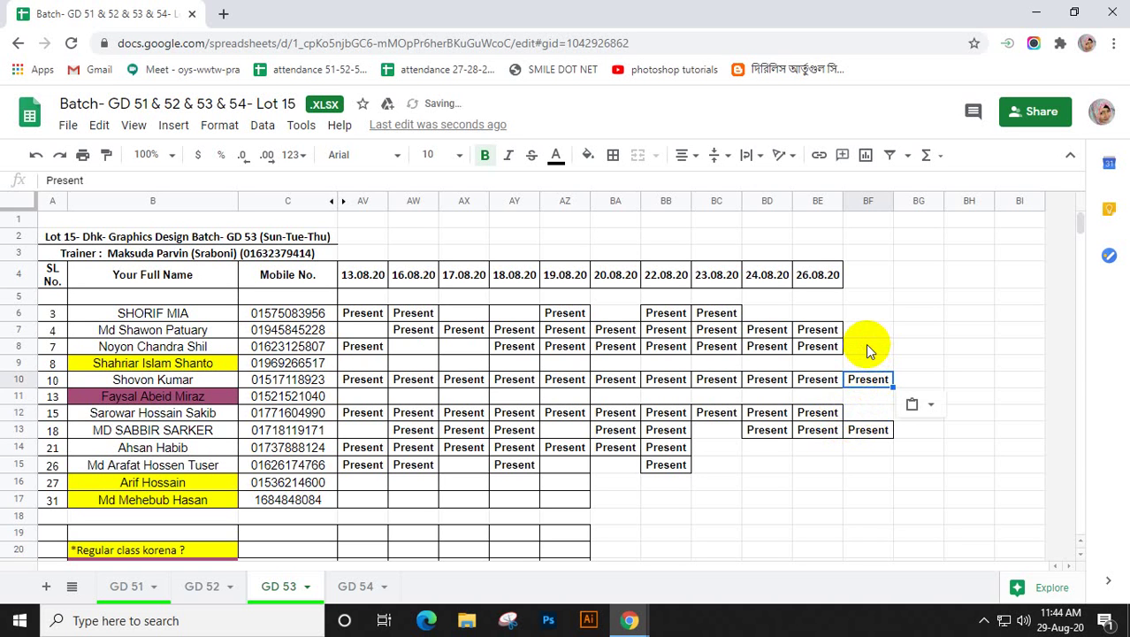
pyautogui.click(867, 347)
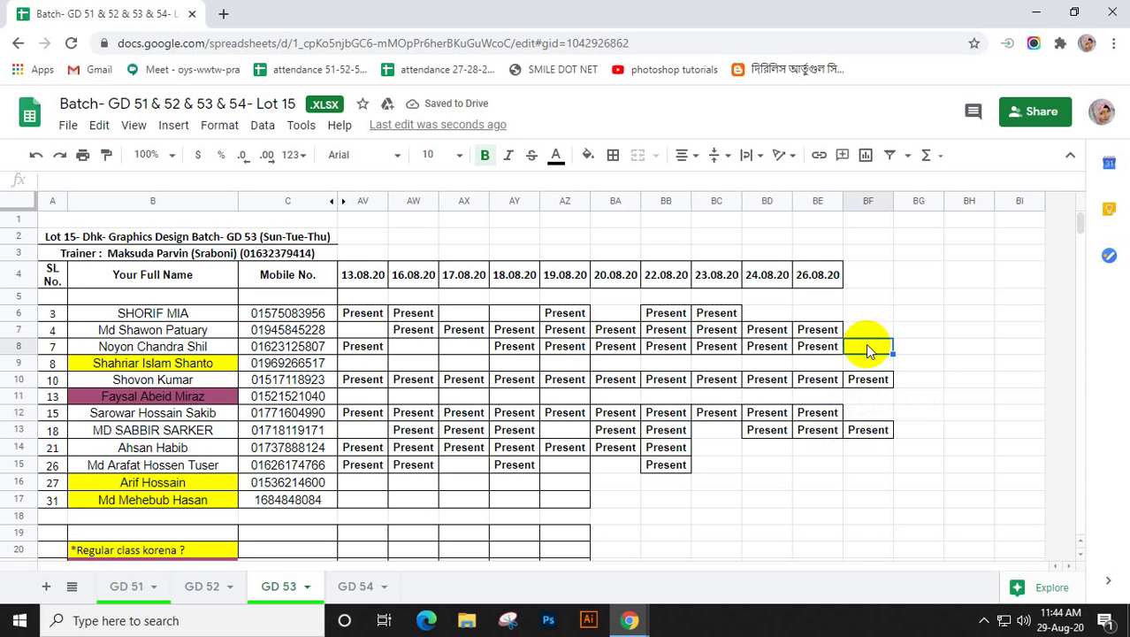
pyautogui.write('Present')
pyautogui.click(863, 331)
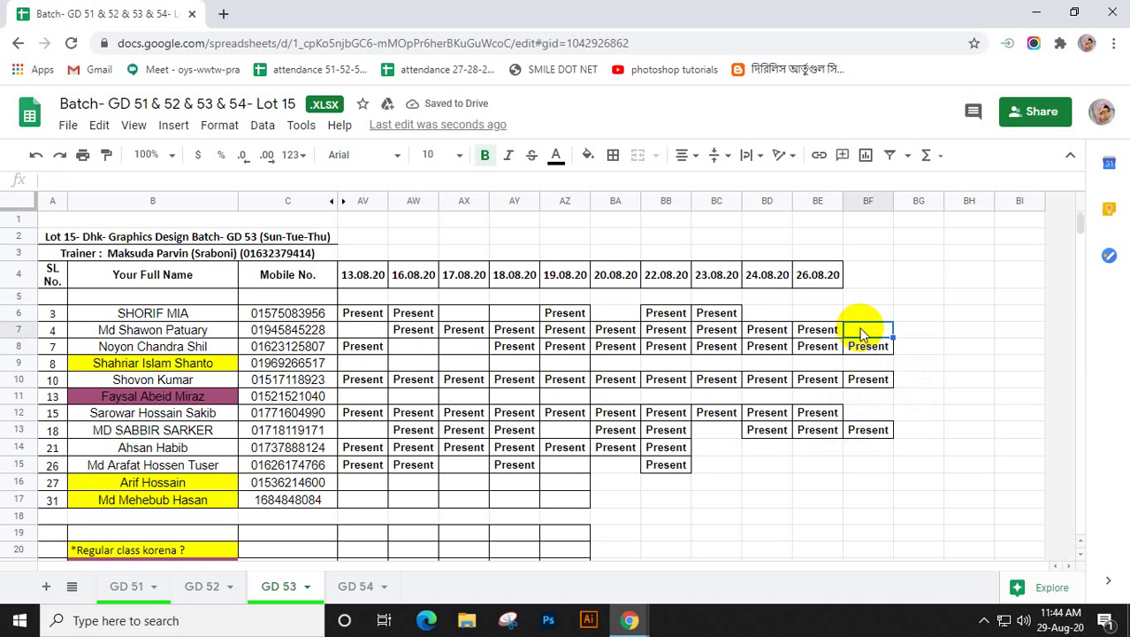
pyautogui.write('Present')
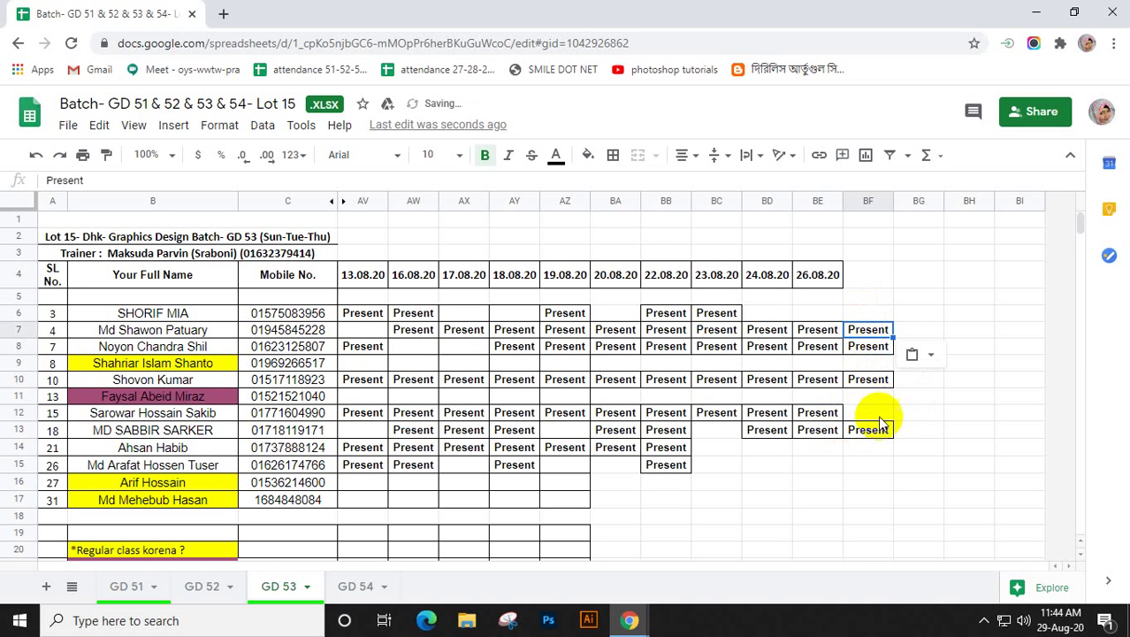
# - Copy the date header from BE4 into BF4 and change it to 29.08.20
pyautogui.click(818, 277)
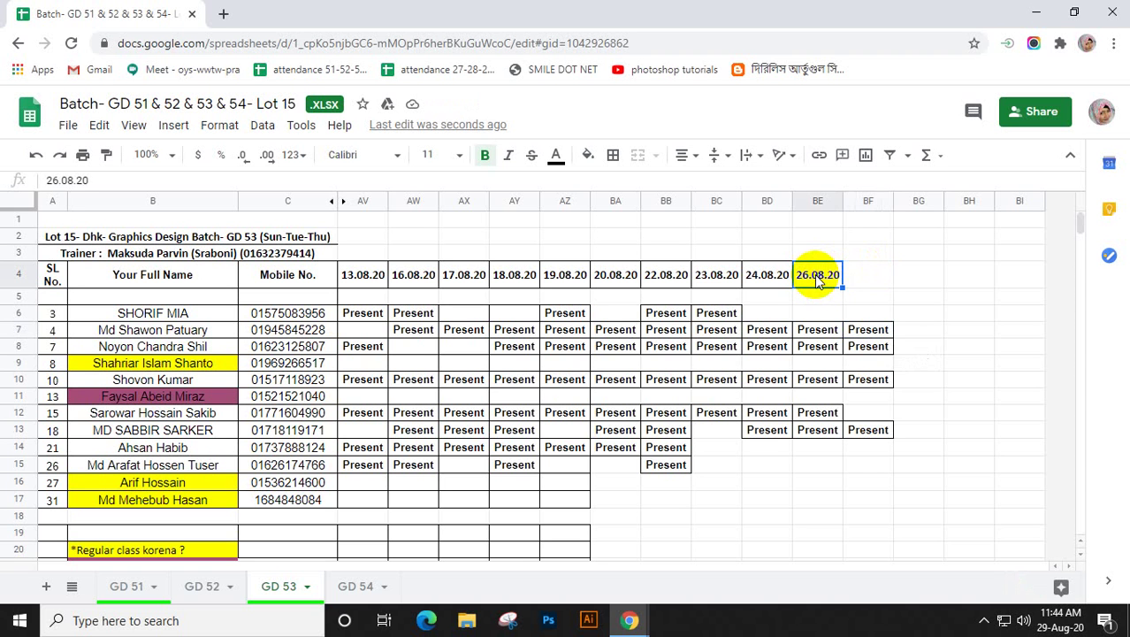
pyautogui.hotkey('ctrl', 'c')
pyautogui.click(864, 281)
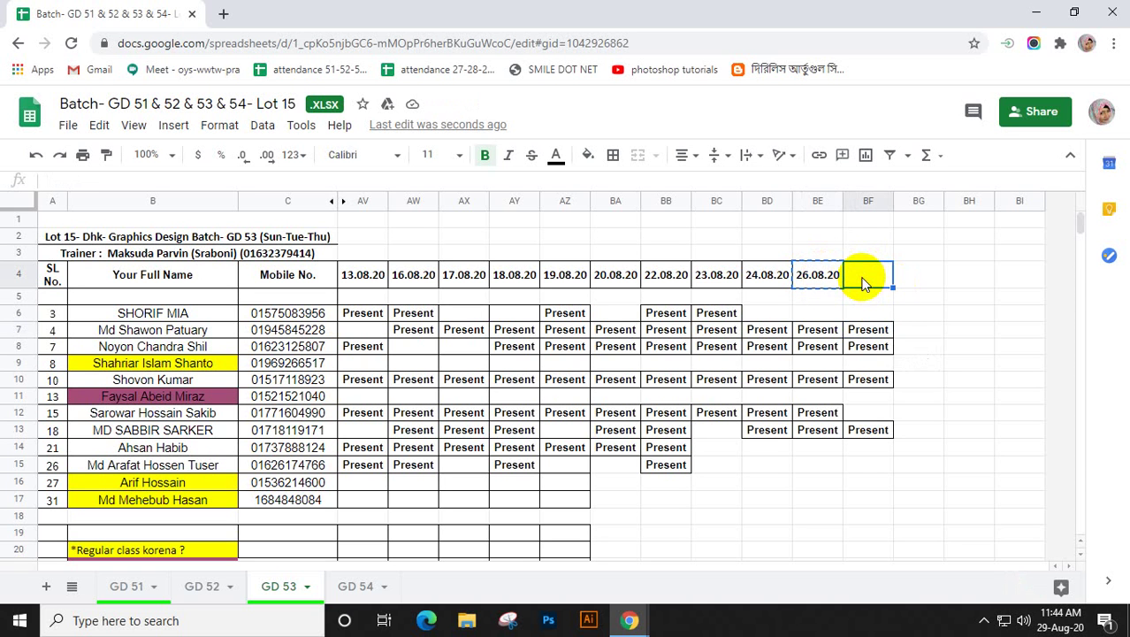
pyautogui.hotkey('ctrl', 'v')
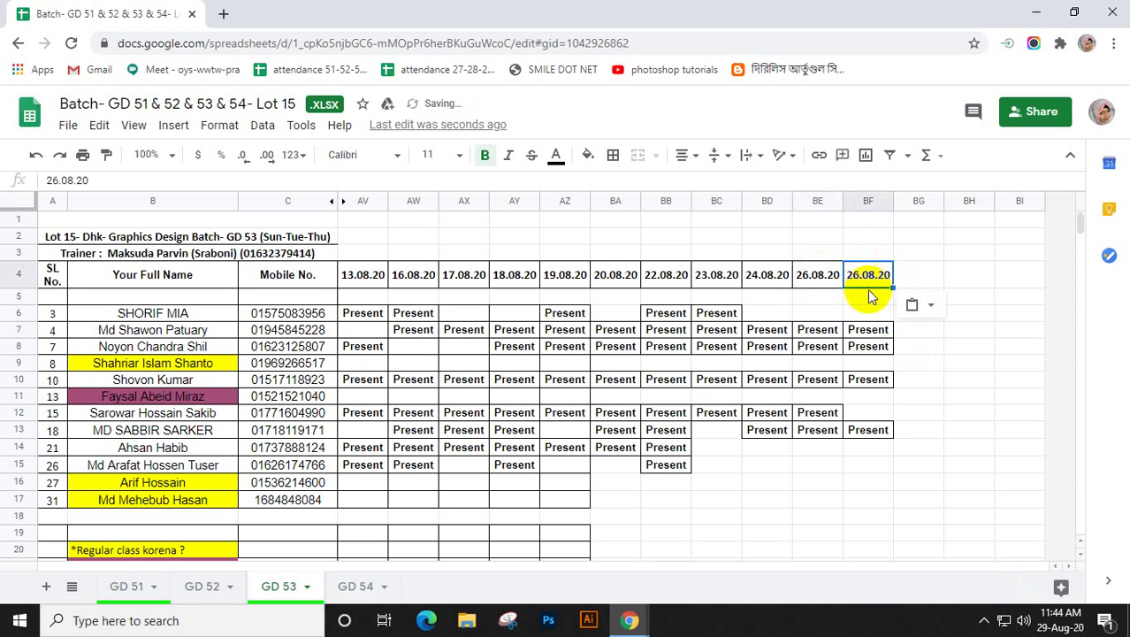
pyautogui.click(53, 180)
pyautogui.press('BackSpace')
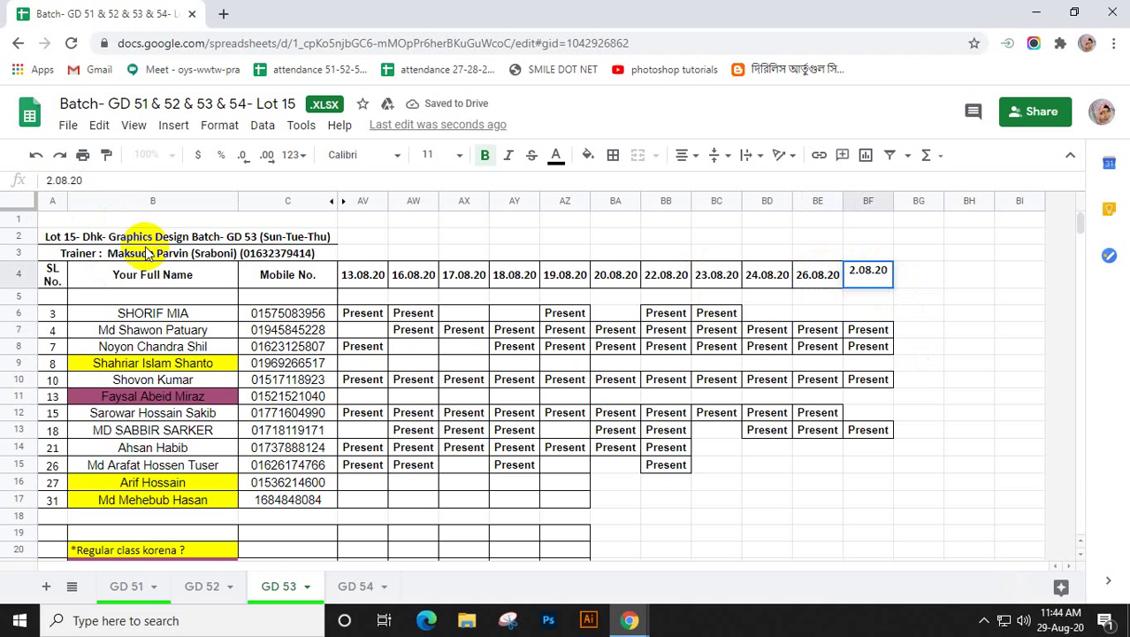
pyautogui.write('9')
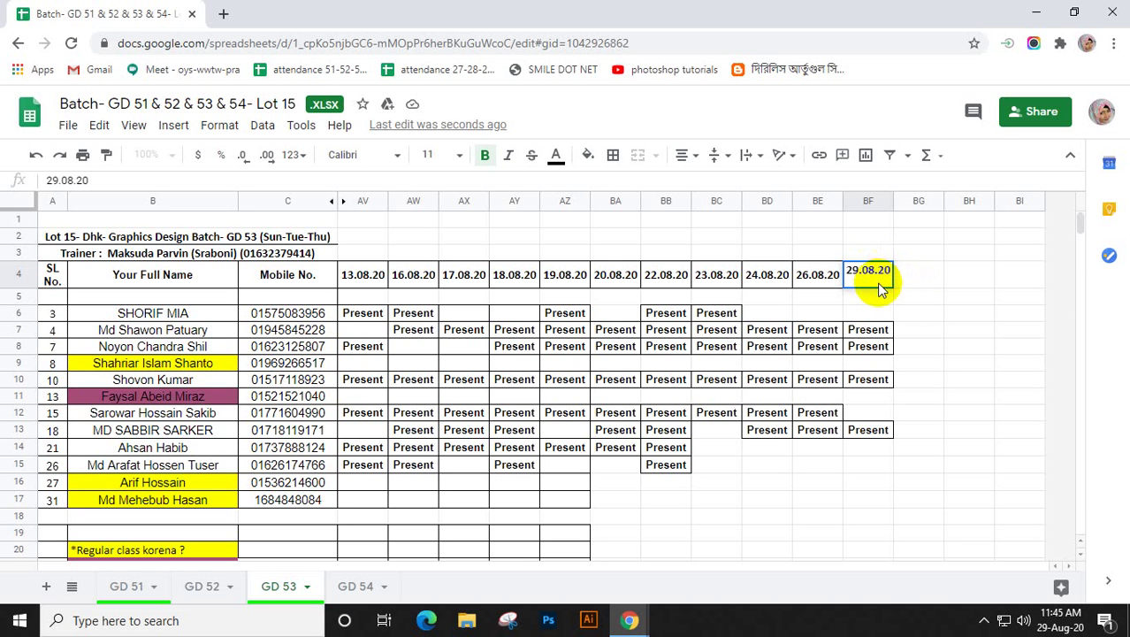
pyautogui.press('Tab')
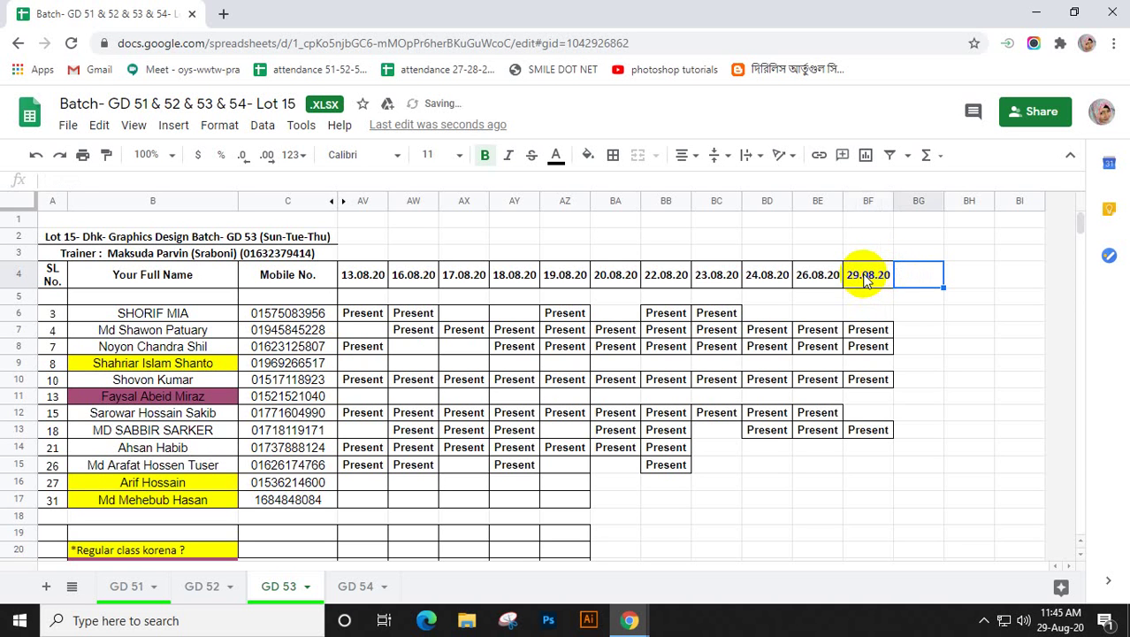
# - Copy the 29.08.20 header from BF4 into cell BG4 of the GD 51 sheet
pyautogui.click(866, 280)
pyautogui.hotkey('ctrl', 'c')
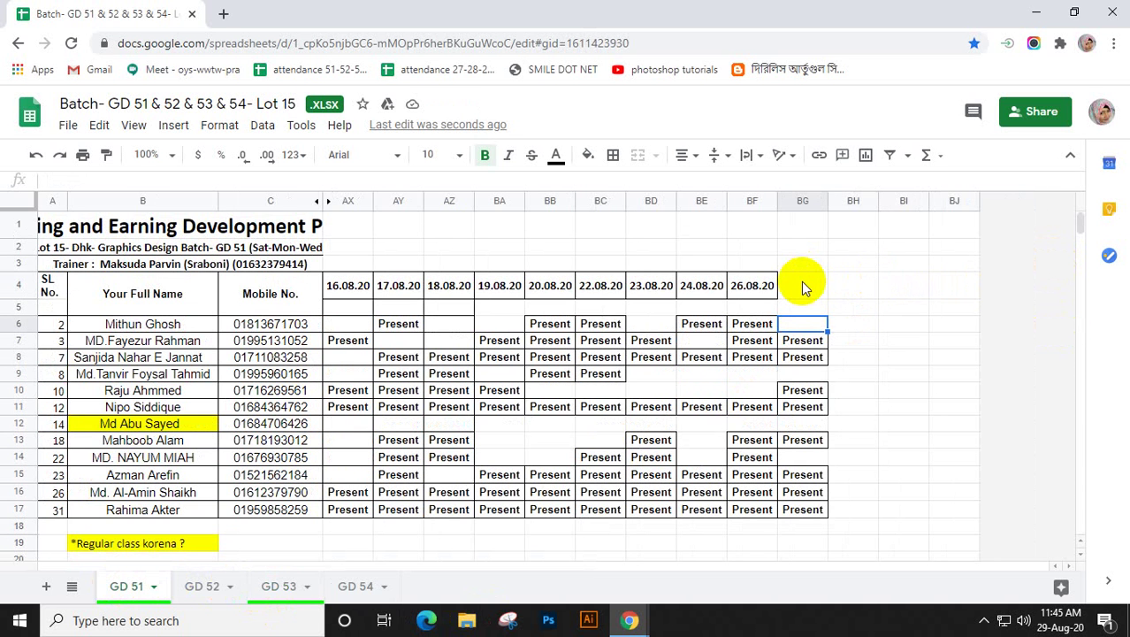
pyautogui.click(803, 285)
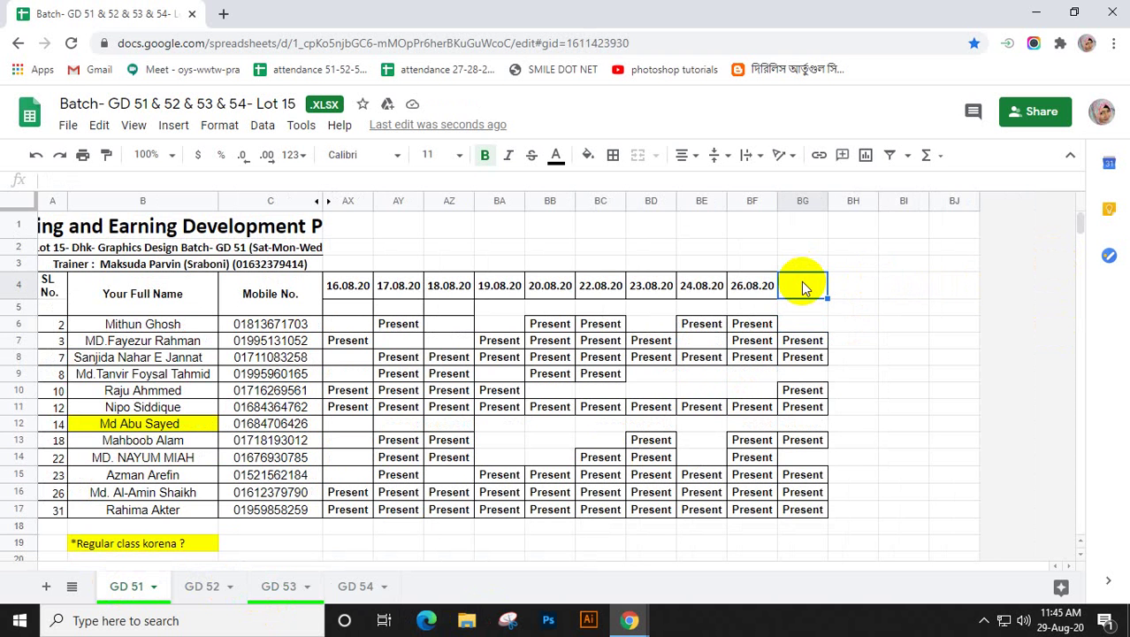
pyautogui.hotkey('ctrl', 'v')
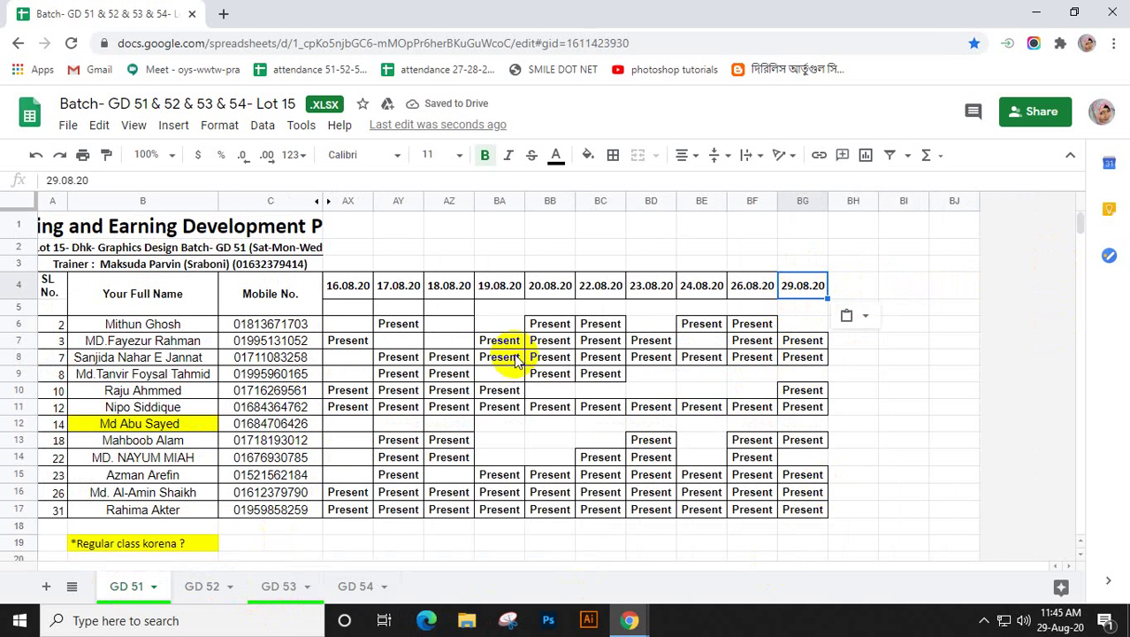
# - Switch to the Google Meet window and stop presenting the screen
pyautogui.click(1036, 13)
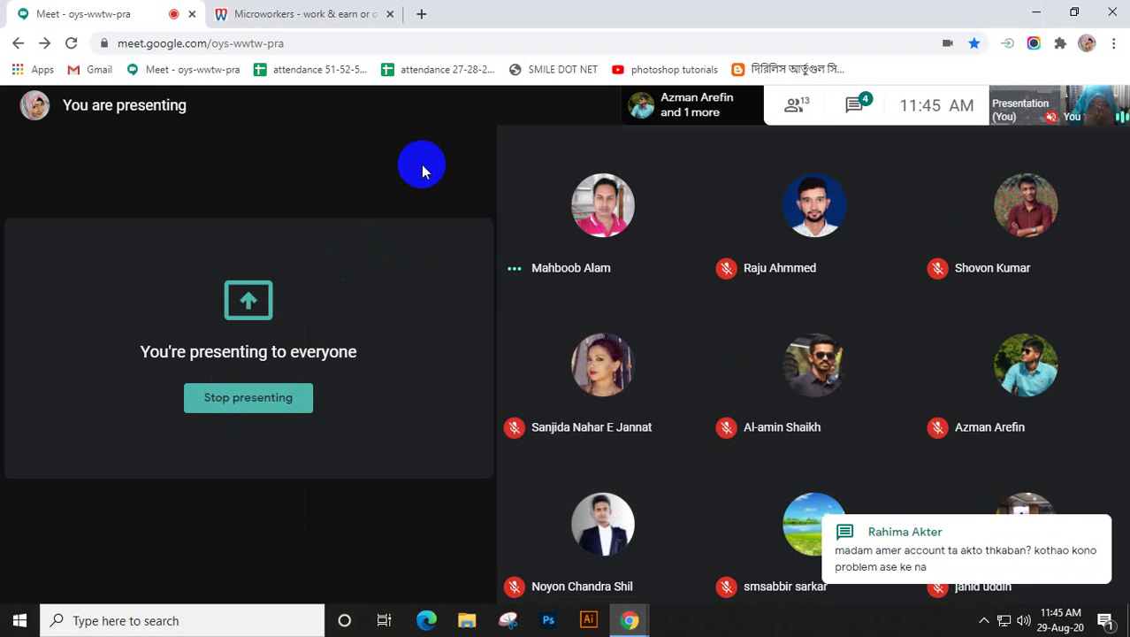
pyautogui.click(270, 416)
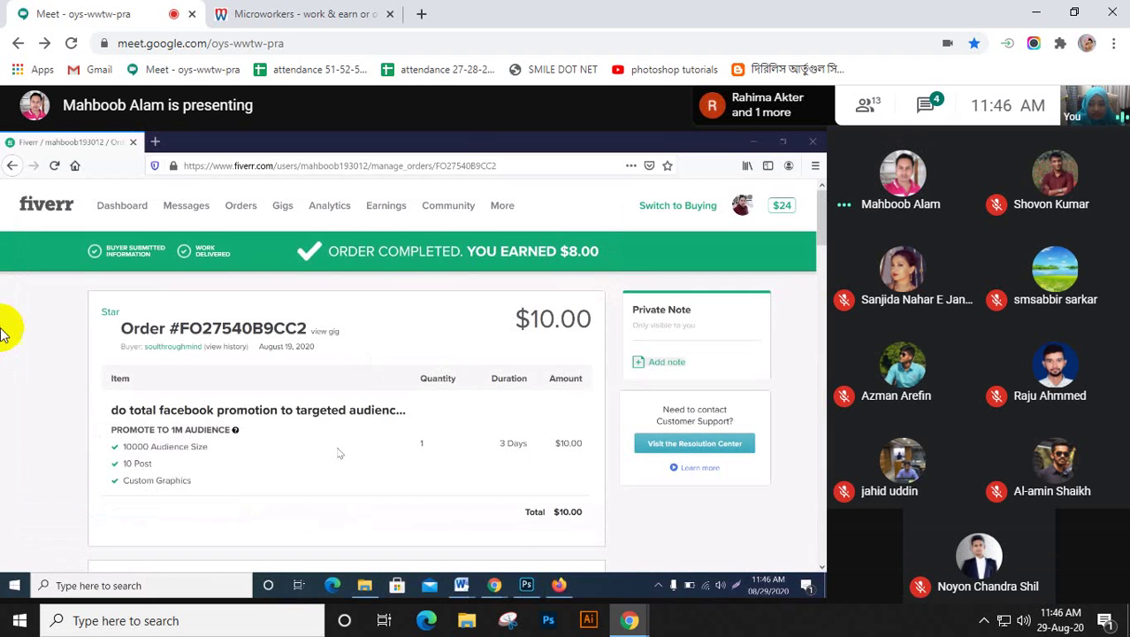
pyautogui.moveTo(339, 452)
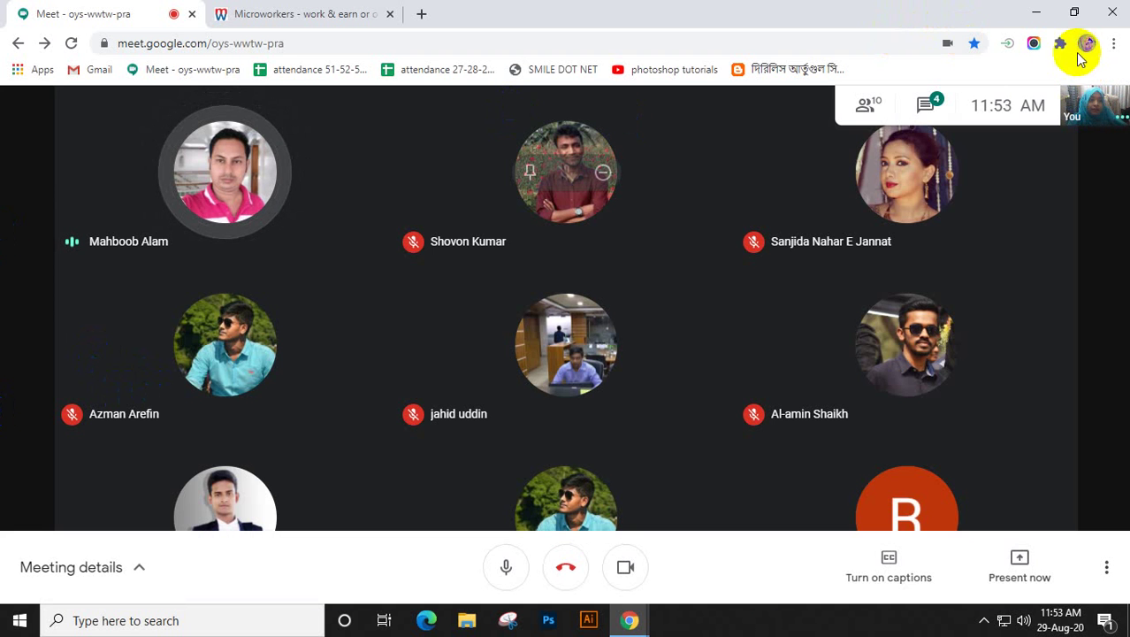
# - Present the entire screen to the meeting and hide the screen-sharing notice
pyautogui.click(1021, 581)
pyautogui.click(1015, 423)
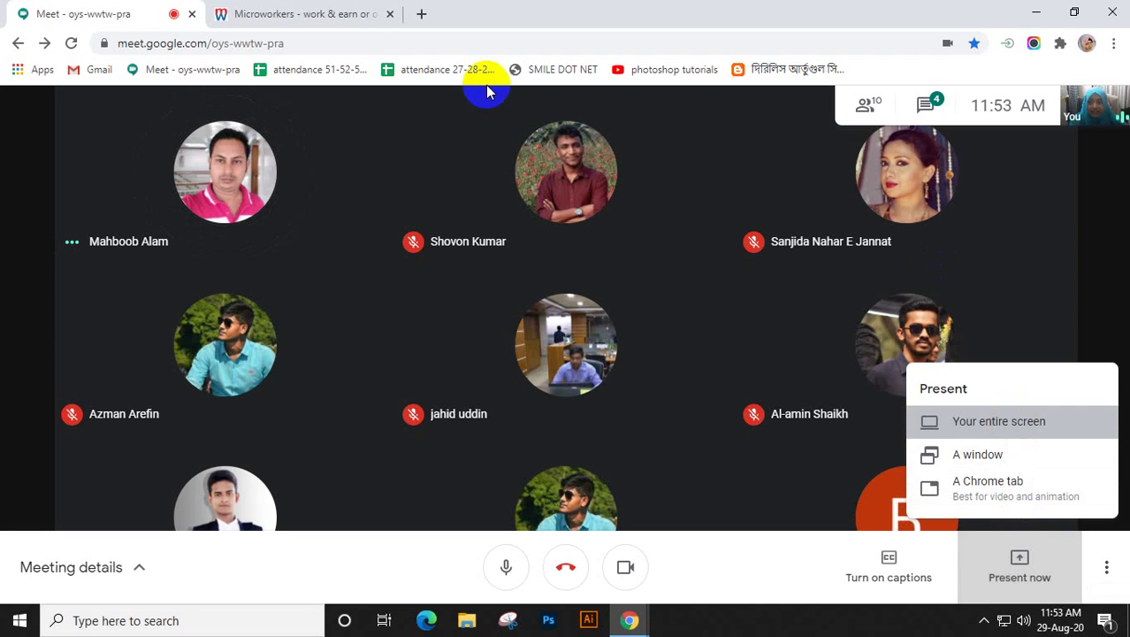
pyautogui.click(593, 261)
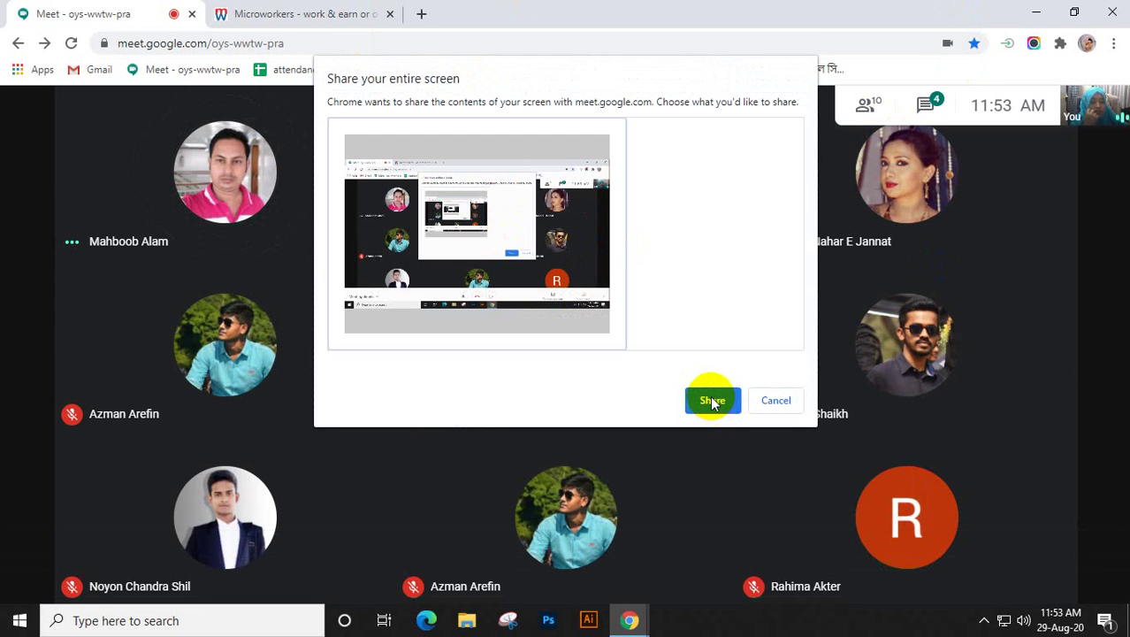
pyautogui.click(713, 403)
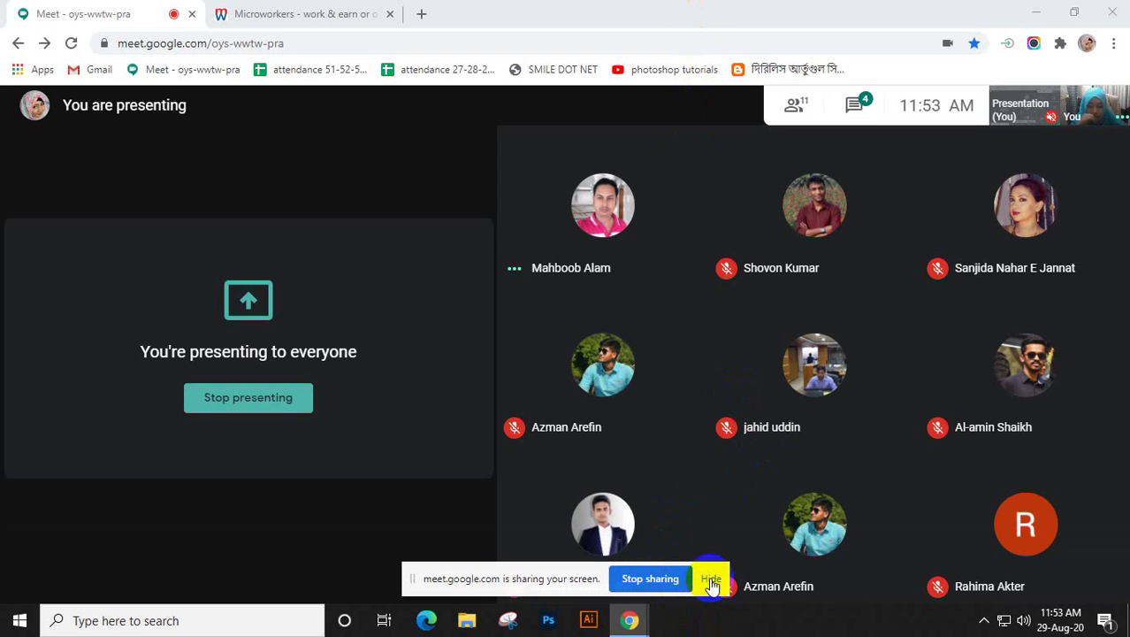
pyautogui.click(711, 584)
# - Read the latest messages in the meeting chat, and close the chat
pyautogui.moveTo(638, 189)
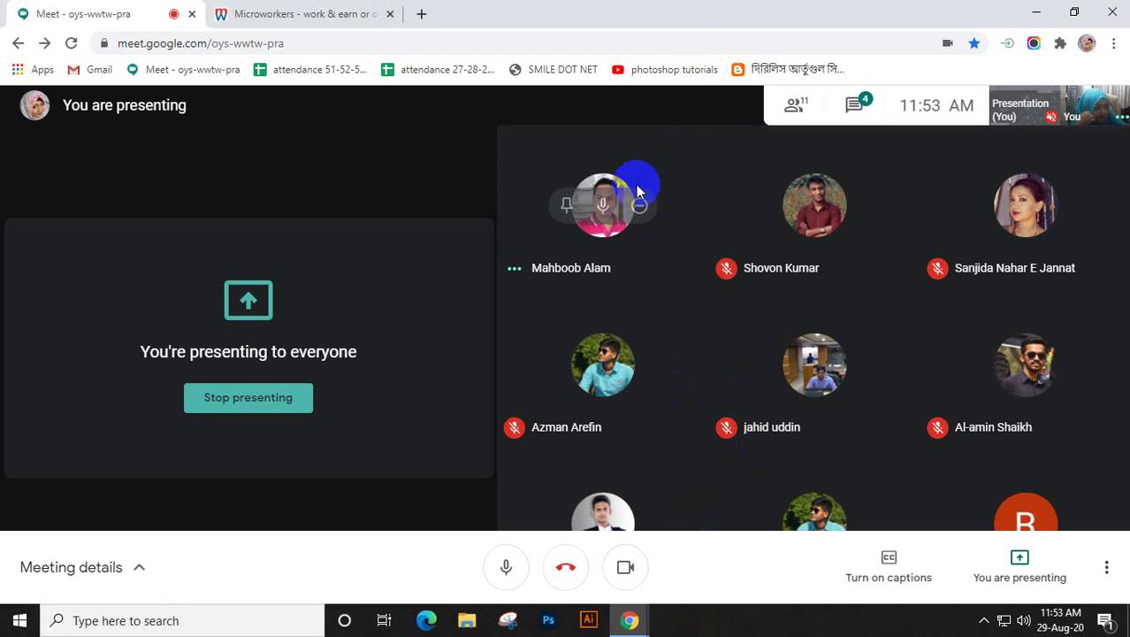
pyautogui.click(853, 110)
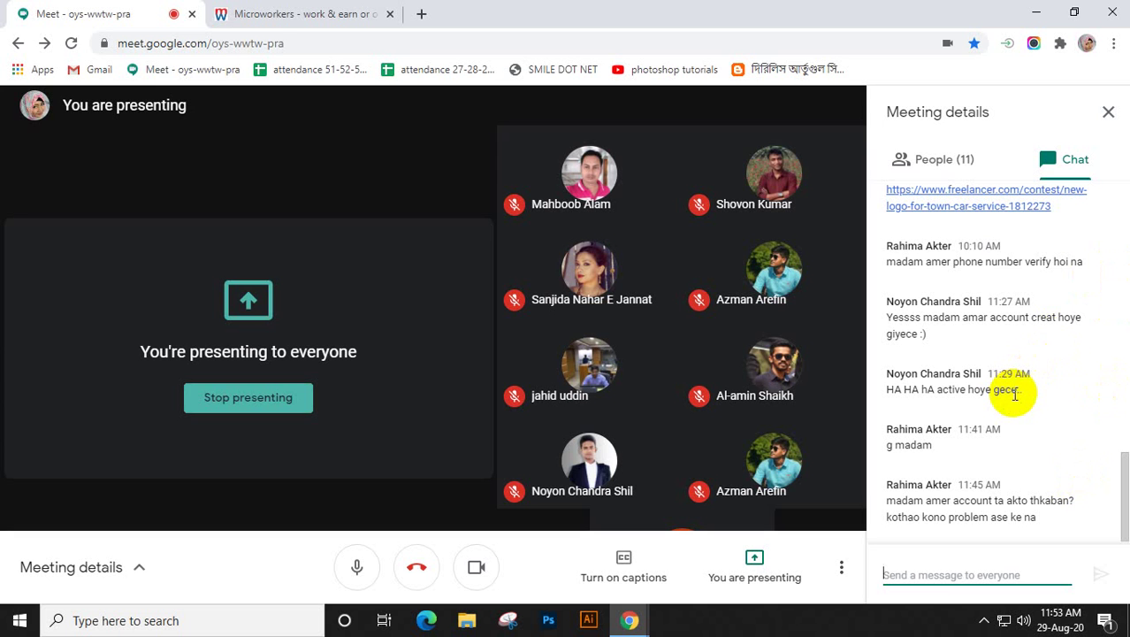
pyautogui.click(1109, 113)
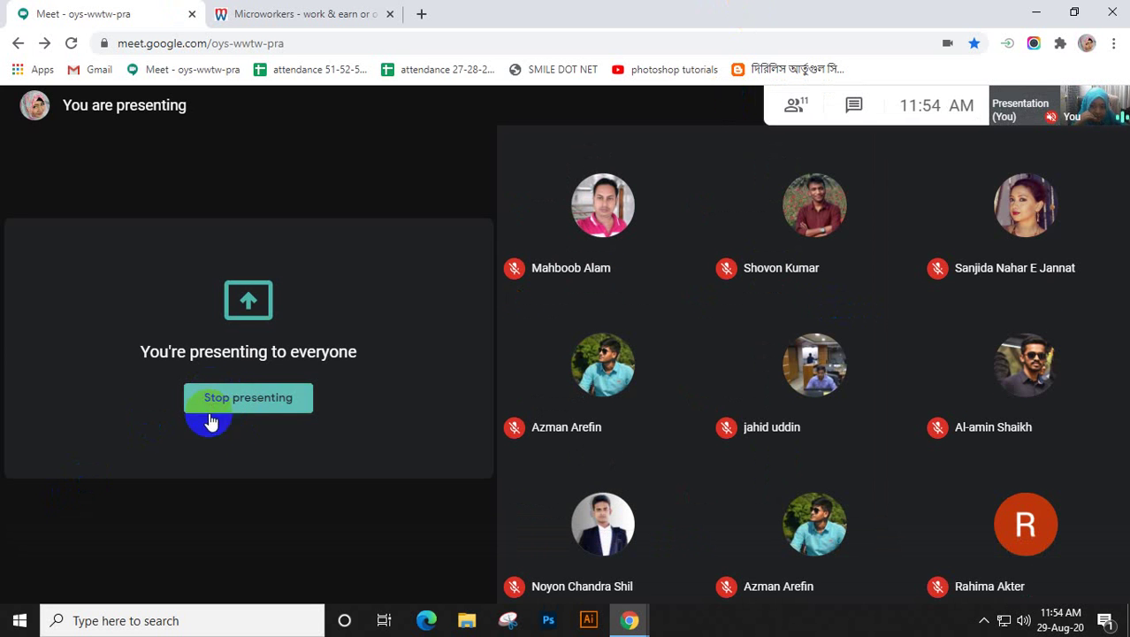
pyautogui.moveTo(563, 533)
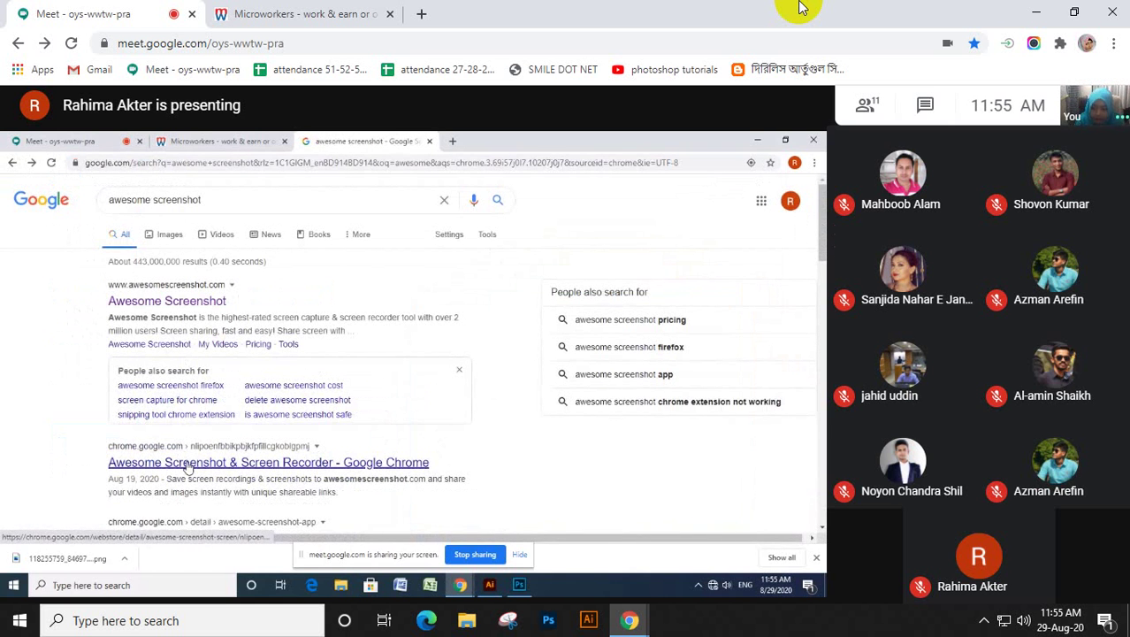
pyautogui.click(187, 464)
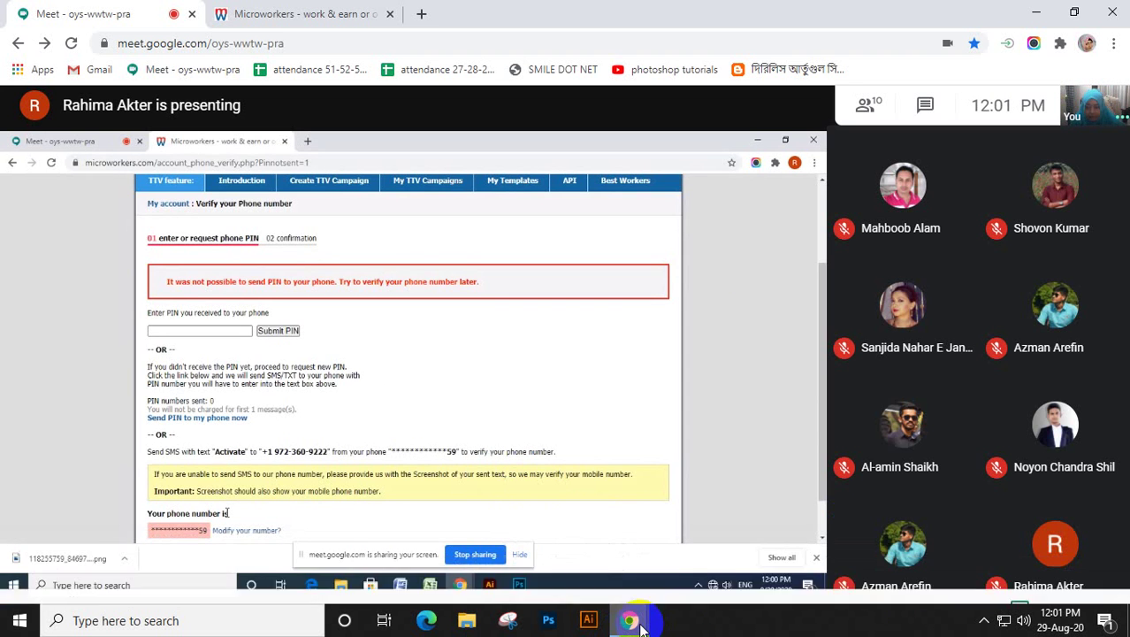
# - Switch to the attendance spreadsheet to review the GD 51 sheet, and return to the Google Meet window
pyautogui.moveTo(627, 616)
pyautogui.click(716, 559)
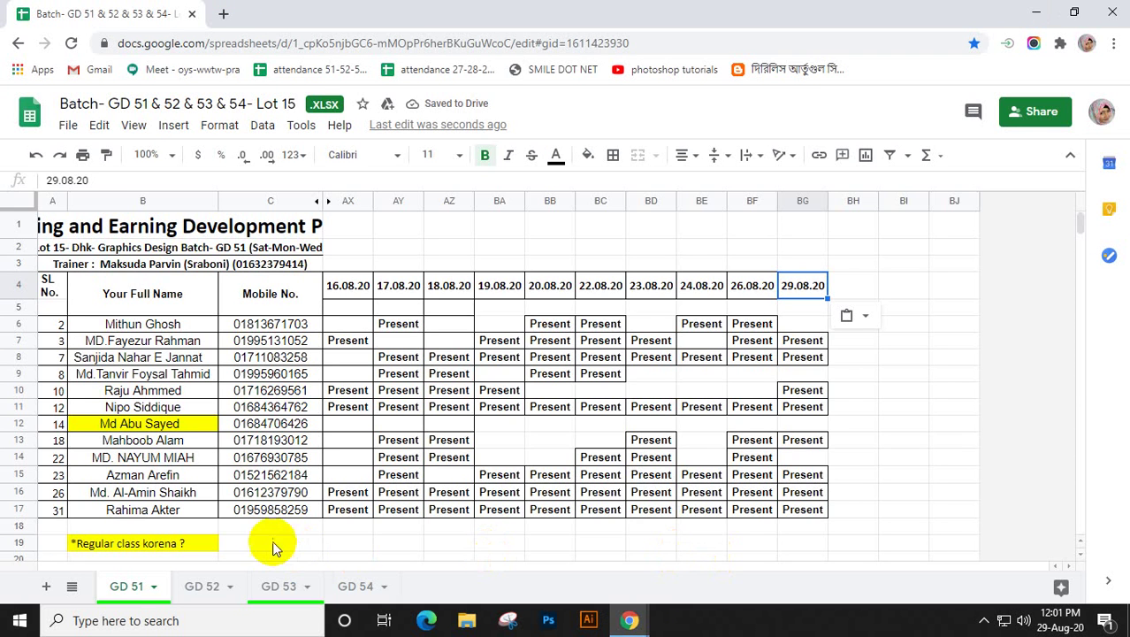
pyautogui.click(1036, 11)
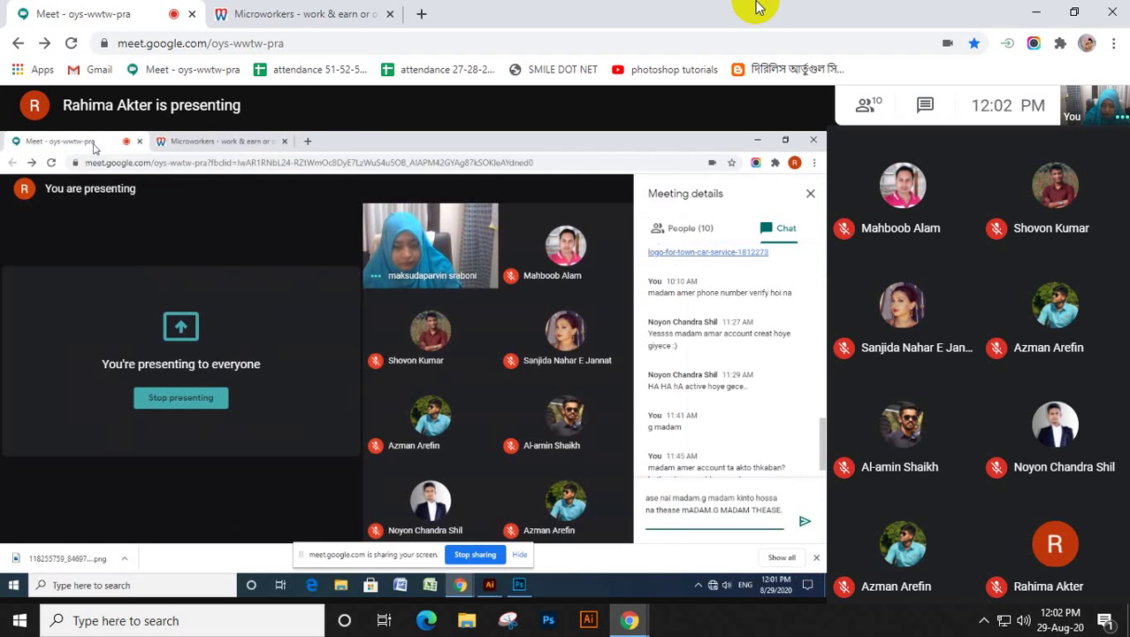
pyautogui.write('G MA')
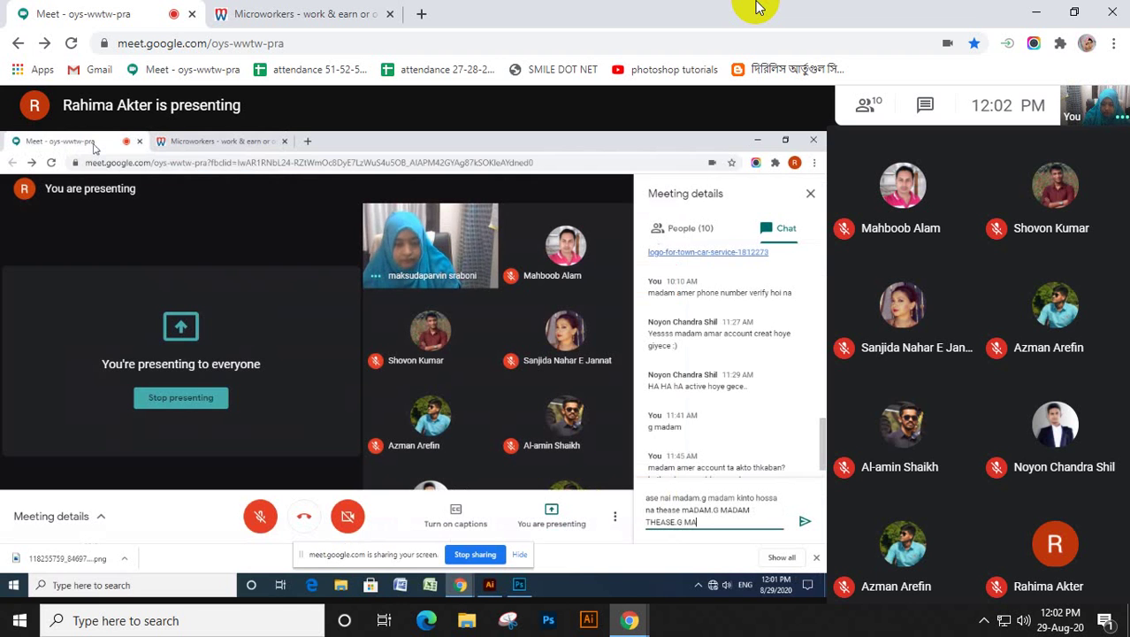
pyautogui.write('DAM')
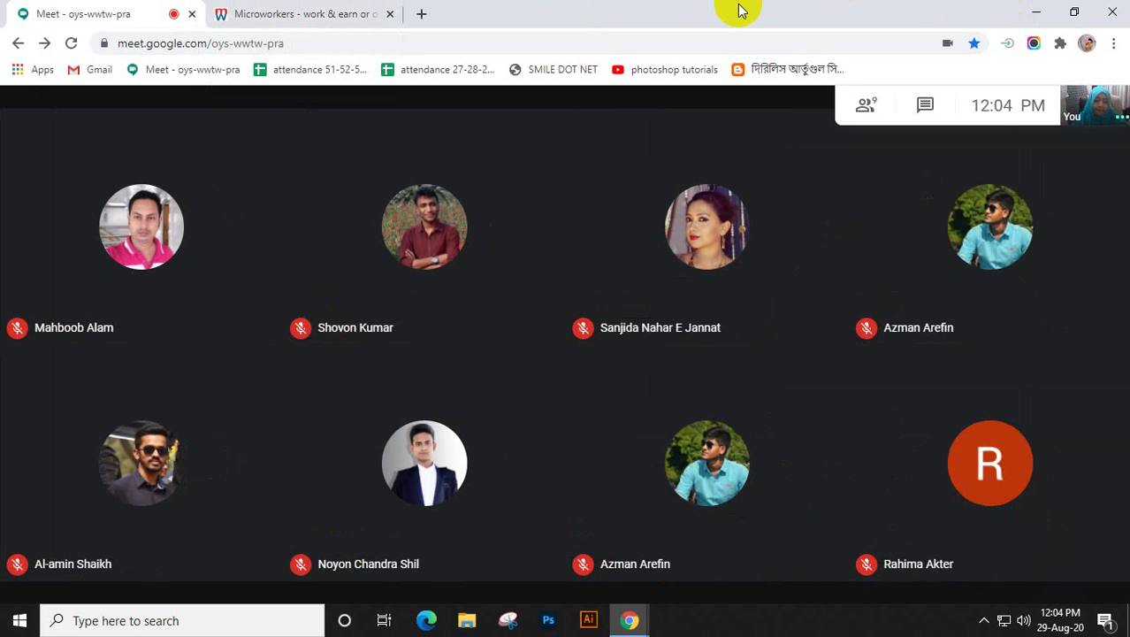
pyautogui.click(984, 621)
pyautogui.click(1017, 553)
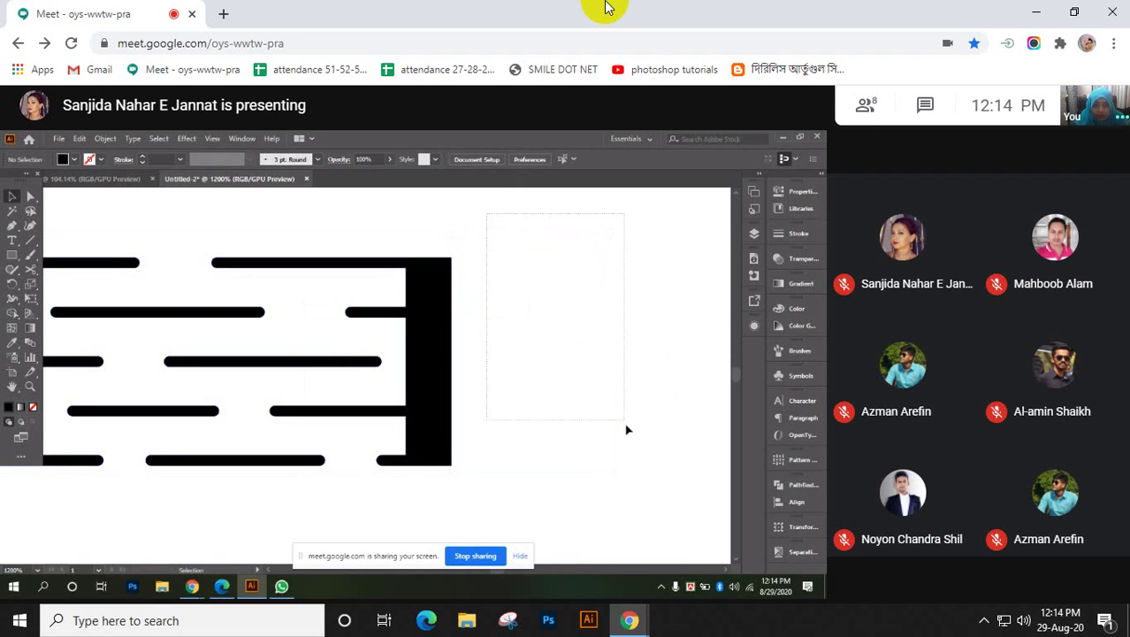
pyautogui.click(674, 487)
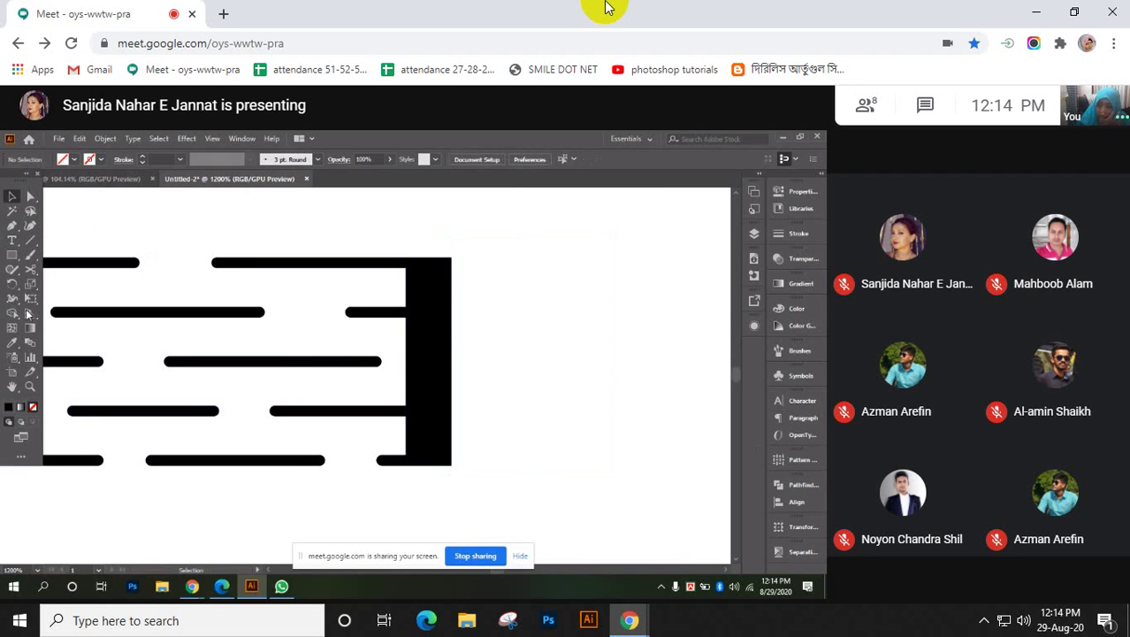
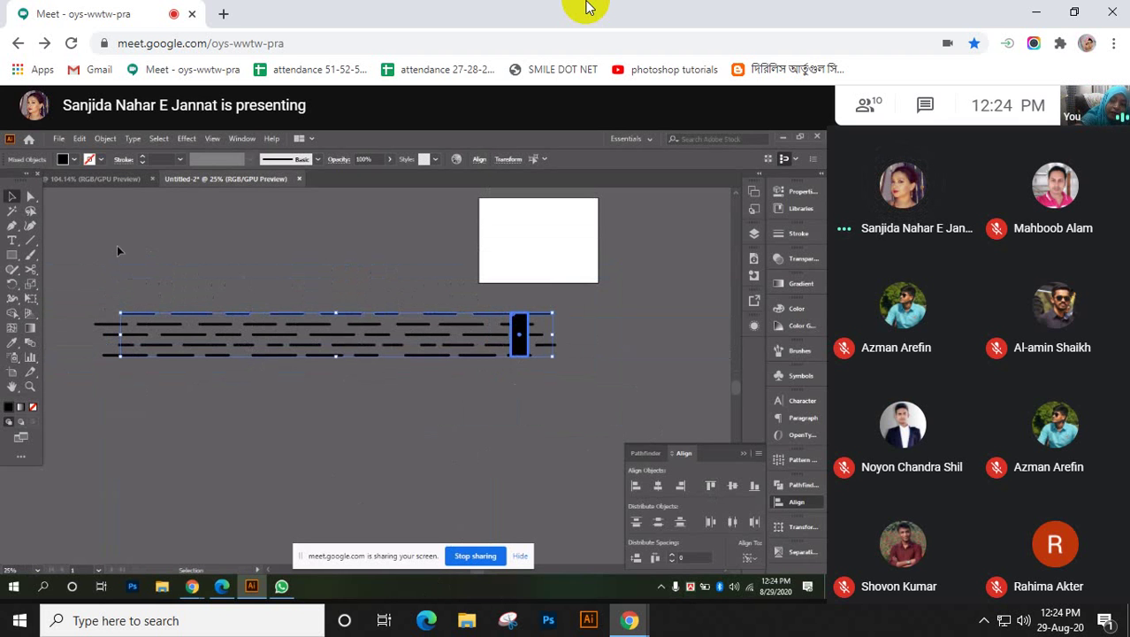
pyautogui.moveTo(627, 437); pyautogui.dragTo(494, 436)
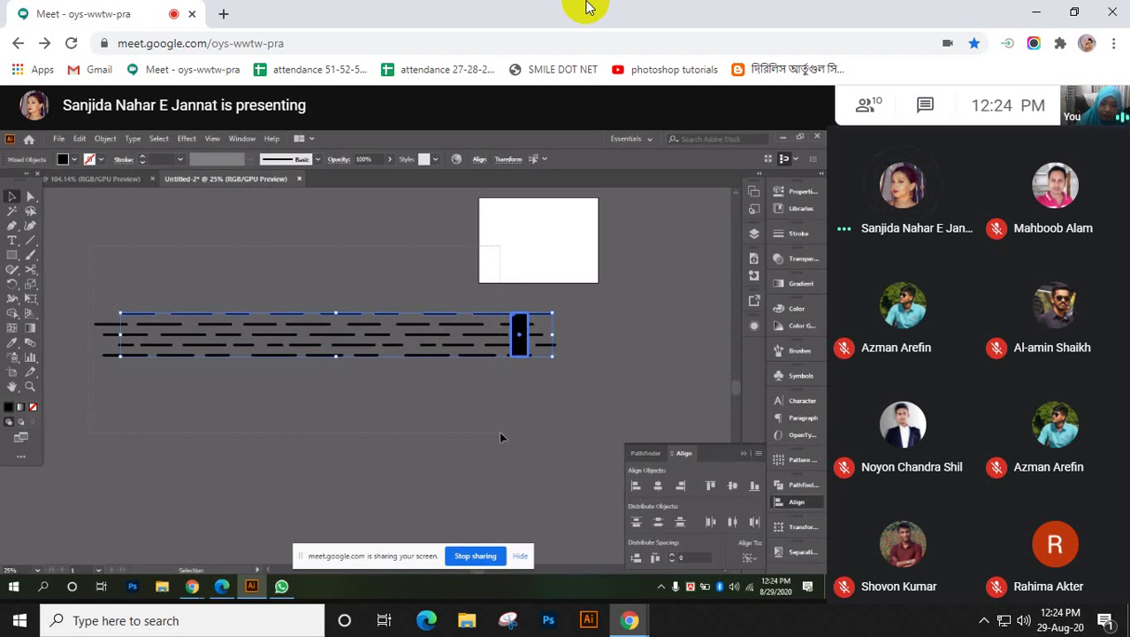
pyautogui.hotkey('ctrl', 'g')
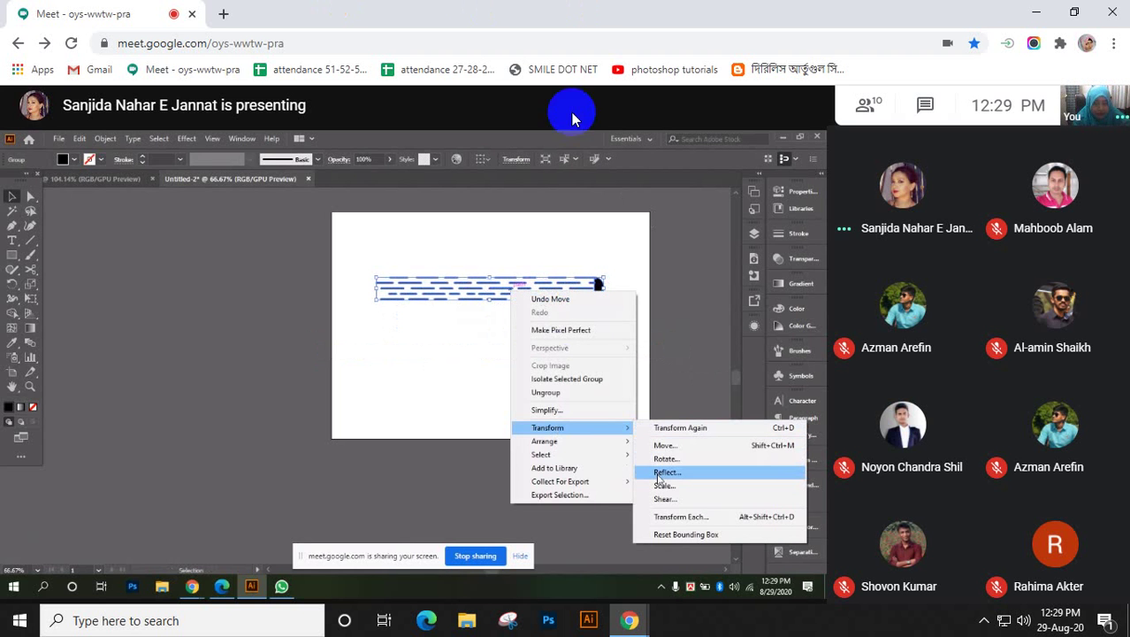
# - Mute and unmute the meeting microphone, and repeat once so that it ends turned on
pyautogui.click(502, 574)
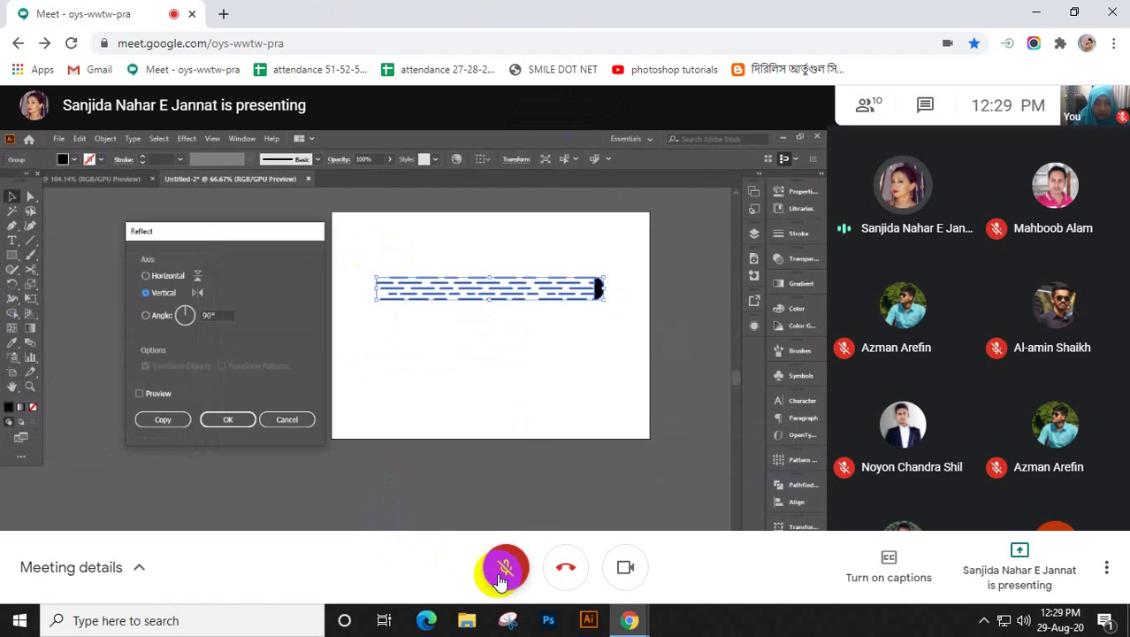
pyautogui.click(502, 571)
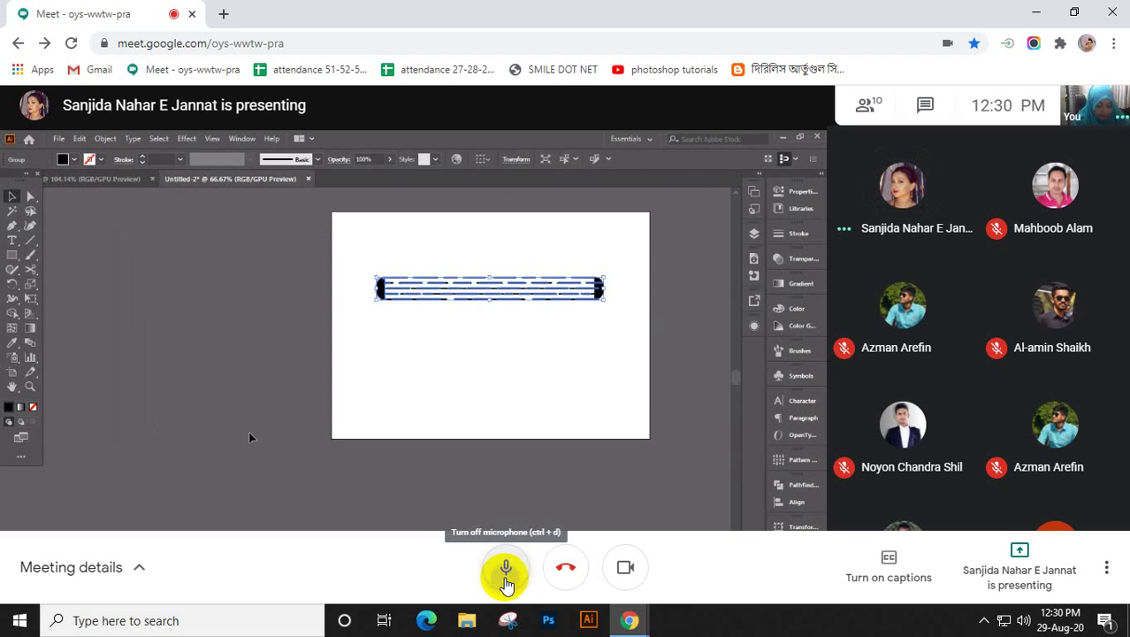
pyautogui.click(506, 573)
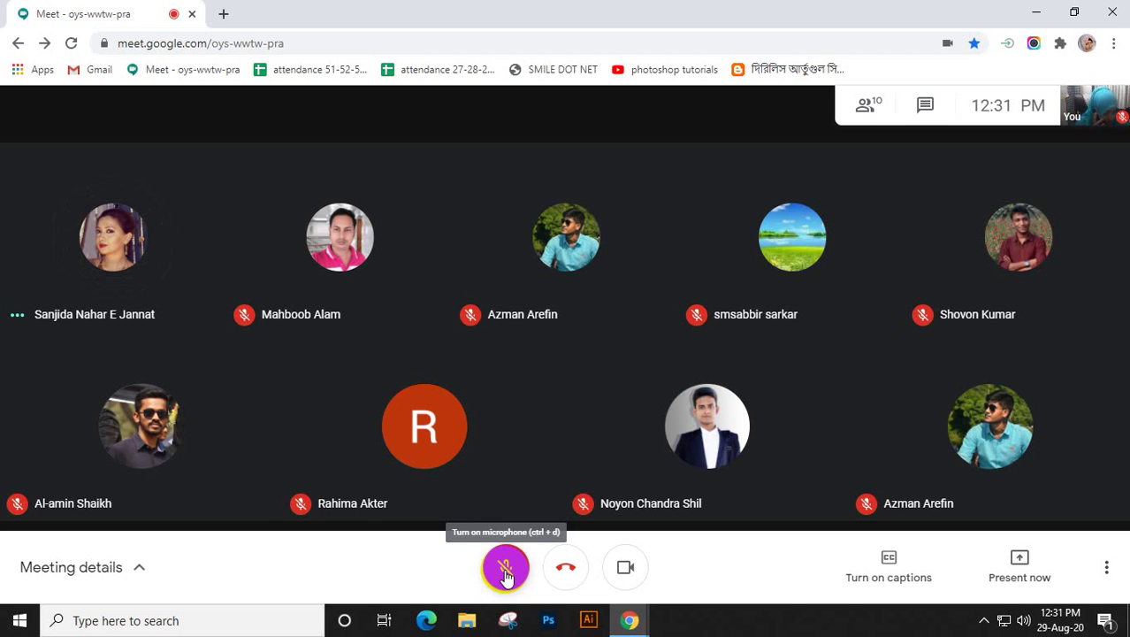
pyautogui.click(506, 570)
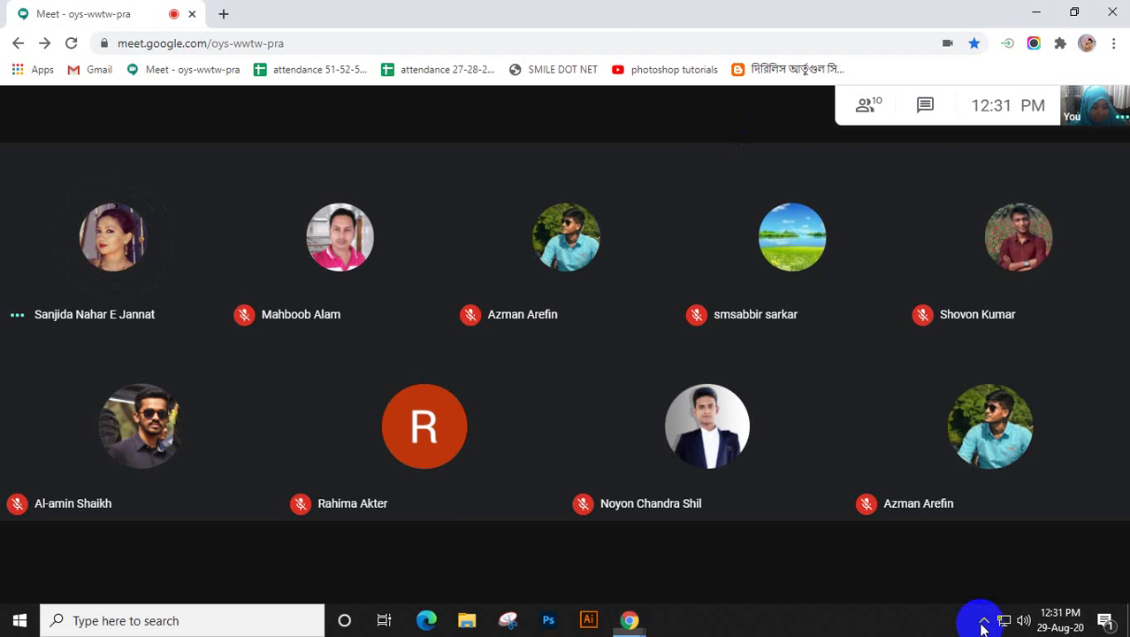
pyautogui.moveTo(920, 575)
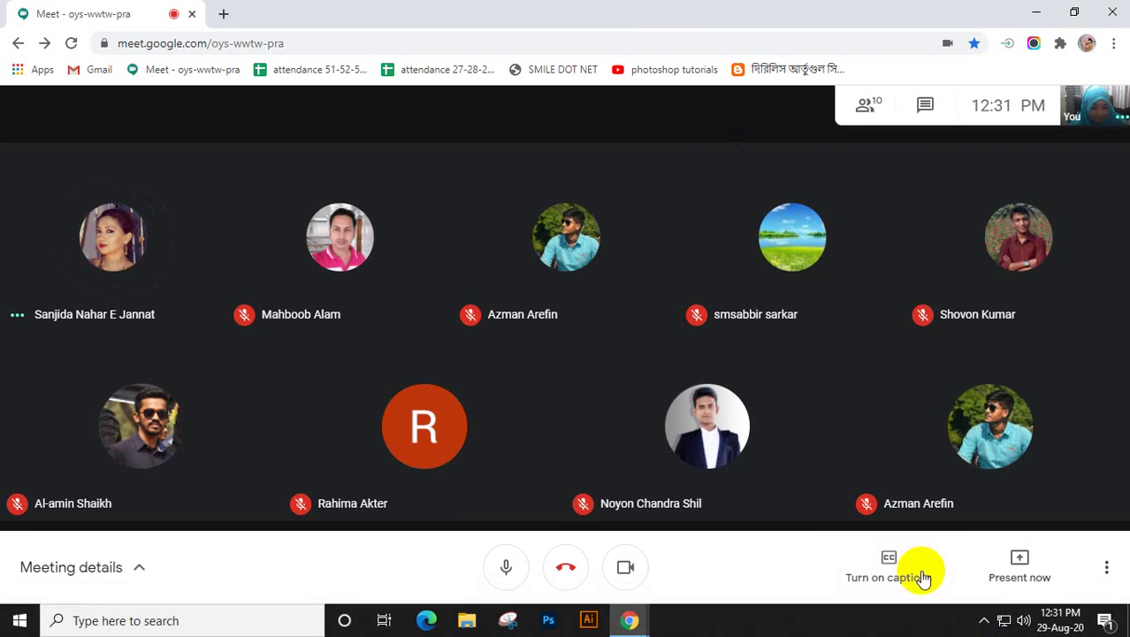
pyautogui.click(985, 624)
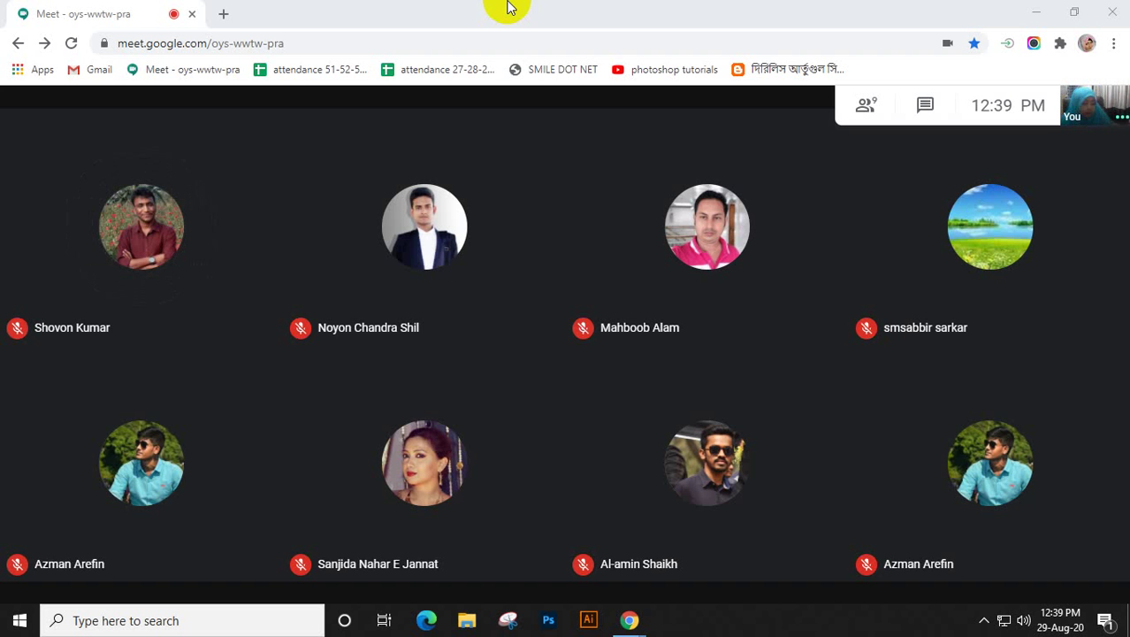
pyautogui.click(290, 448)
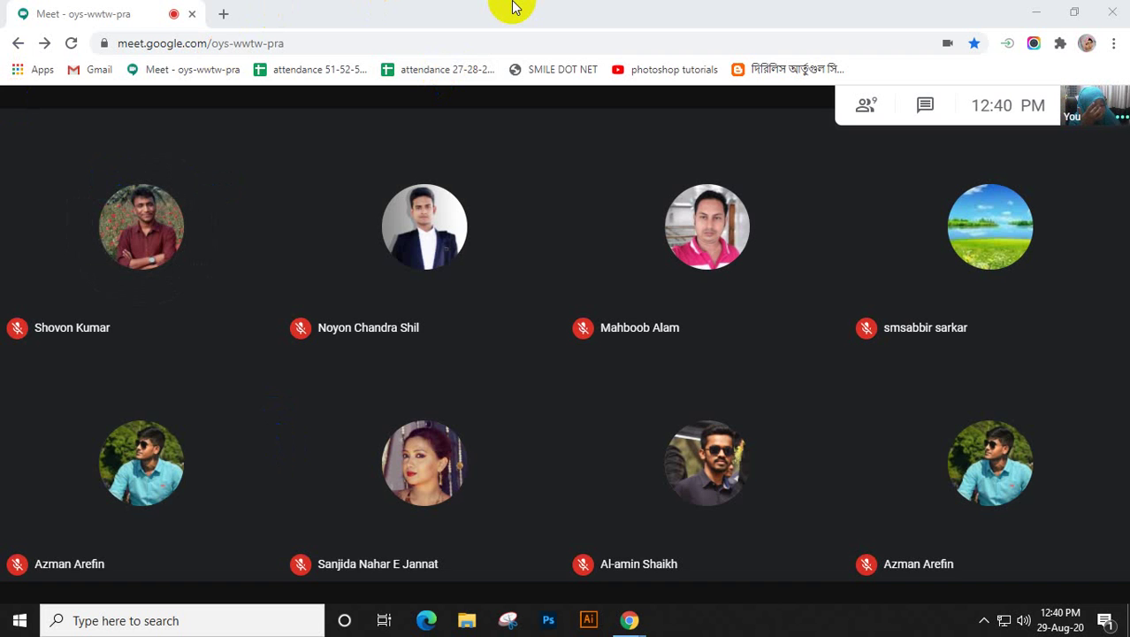
pyautogui.click(515, 7)
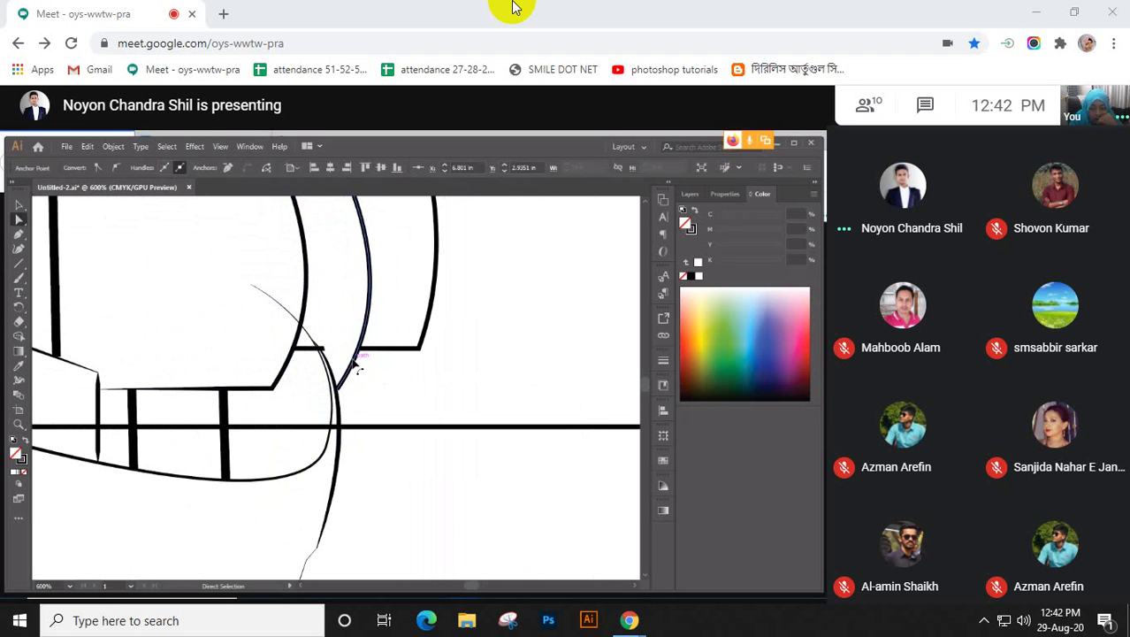
# - Show the ship drawing's layers, try to bring the rear mast line in front of the sails, and deselect it
pyautogui.click(697, 195)
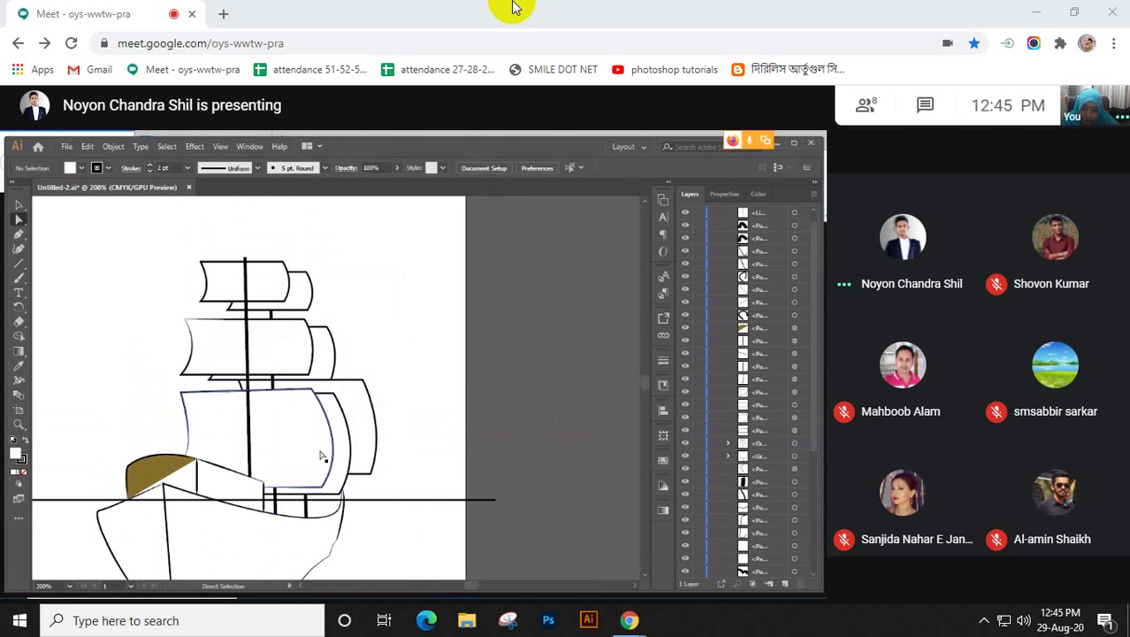
pyautogui.click(307, 506)
pyautogui.rightClick(307, 506)
pyautogui.moveTo(345, 442)
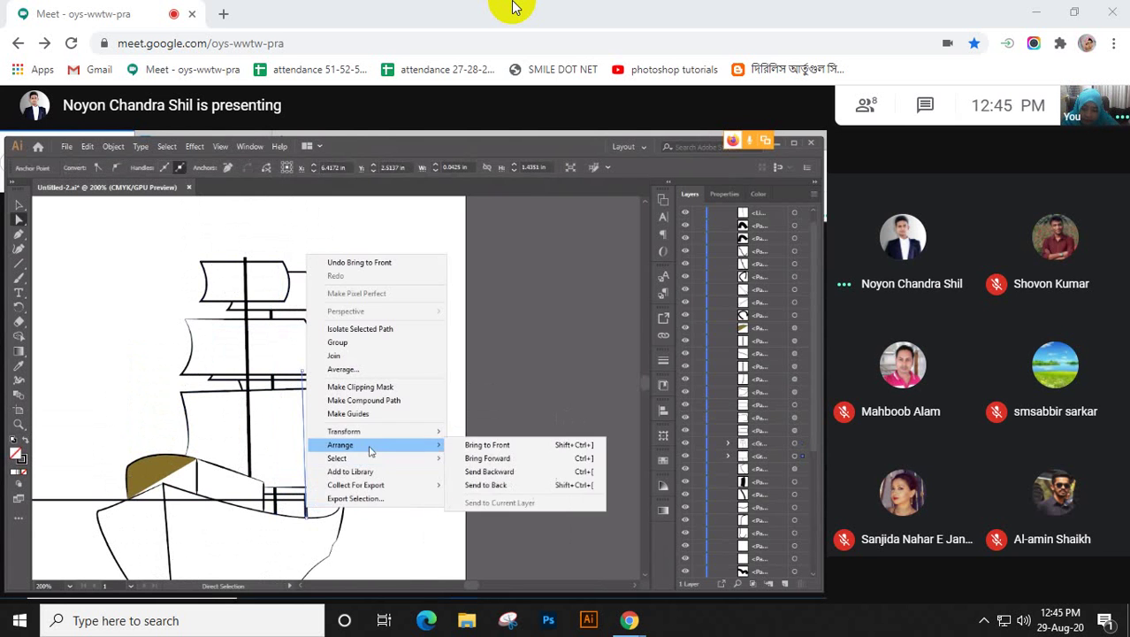
pyautogui.click(500, 434)
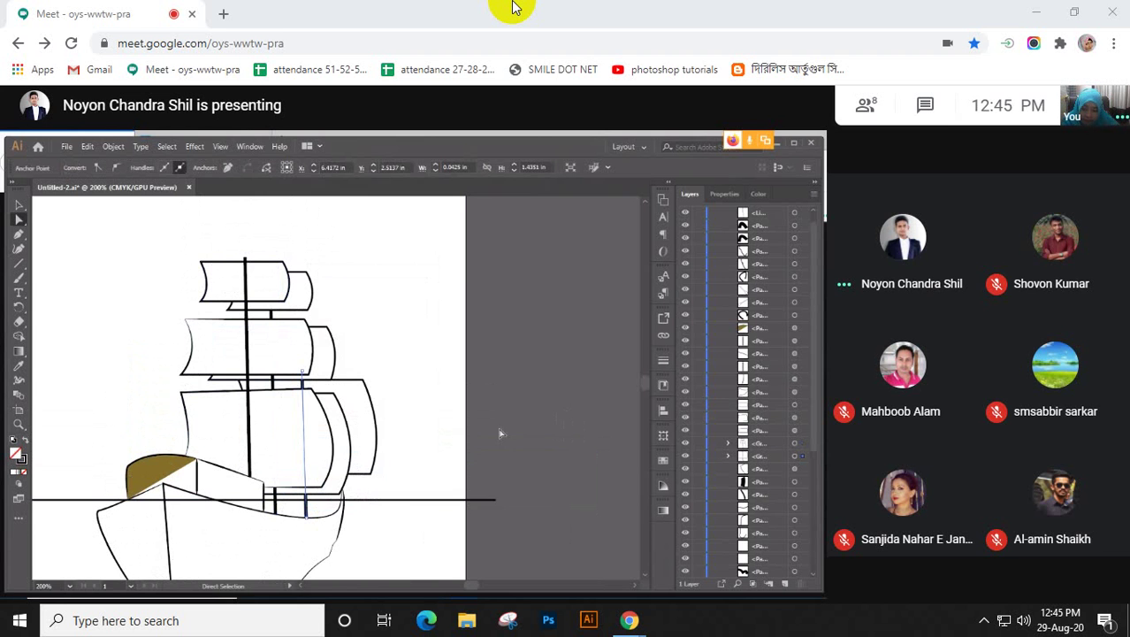
pyautogui.click(545, 409)
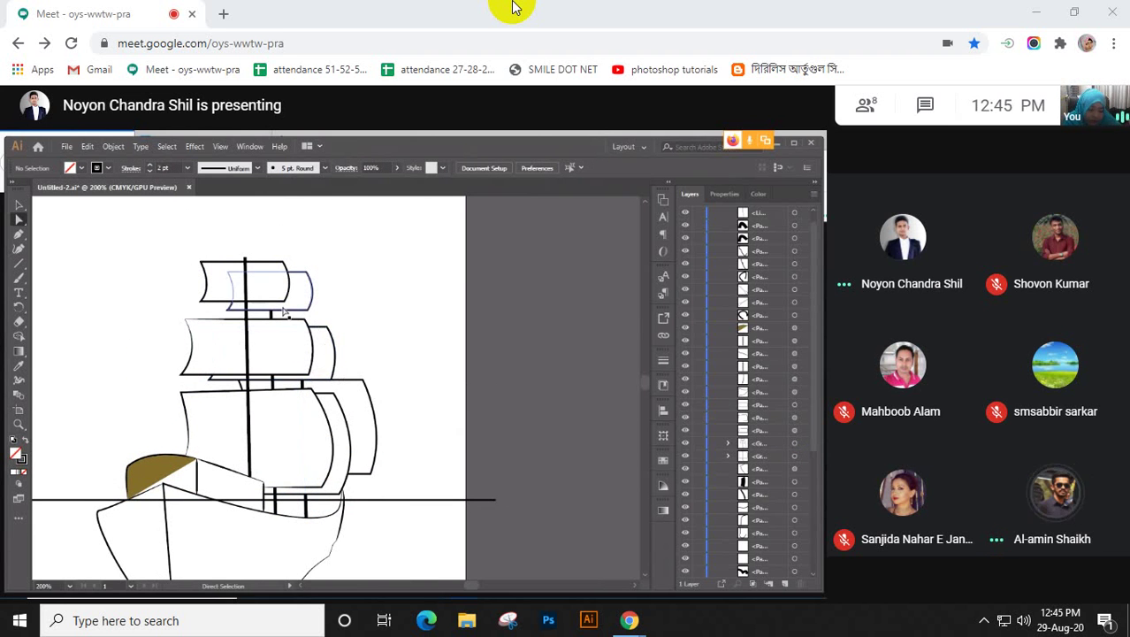
# - Inspect the rear middle sail's path and the rear mast line by selecting each in turn
pyautogui.click(328, 361)
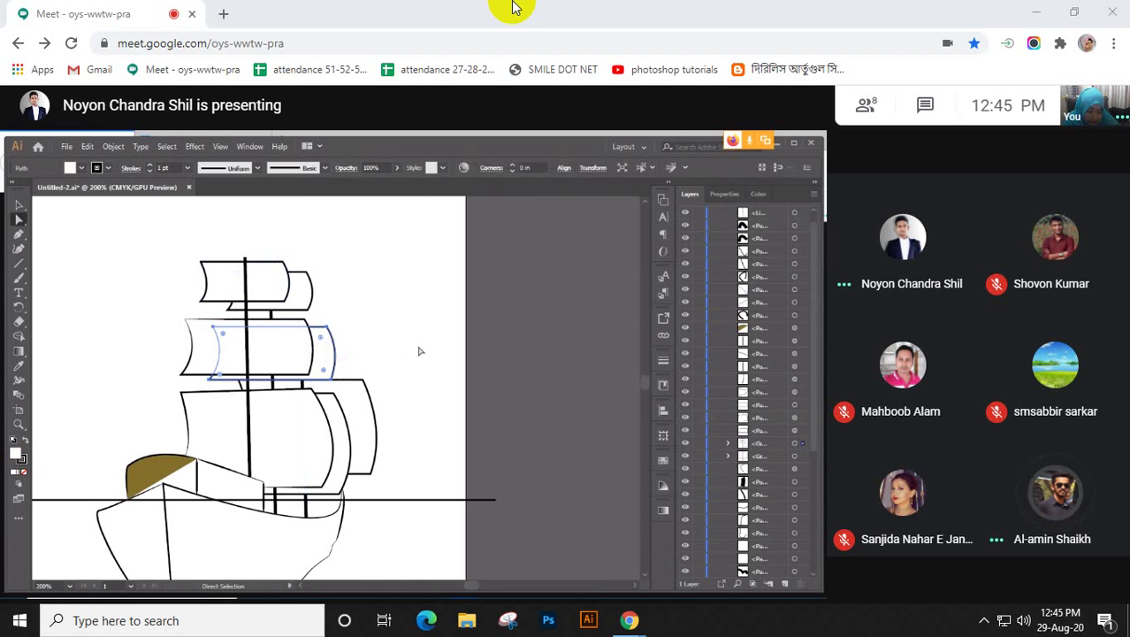
pyautogui.click(591, 337)
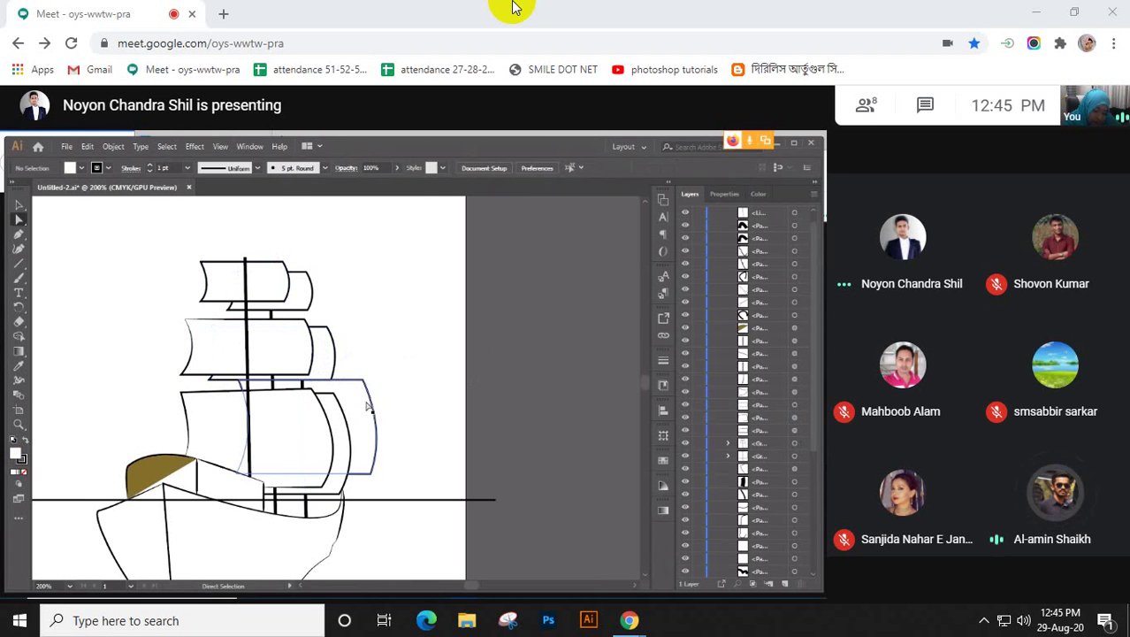
pyautogui.click(304, 380)
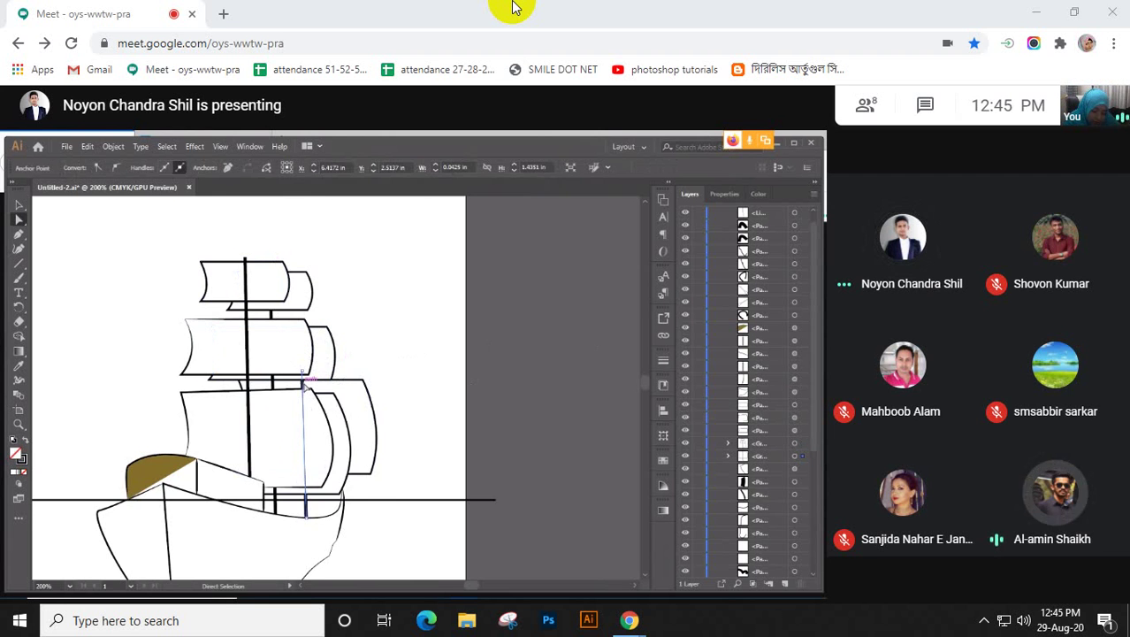
pyautogui.hotkey('ctrl', '+')
pyautogui.hotkey('ctrl', '+')
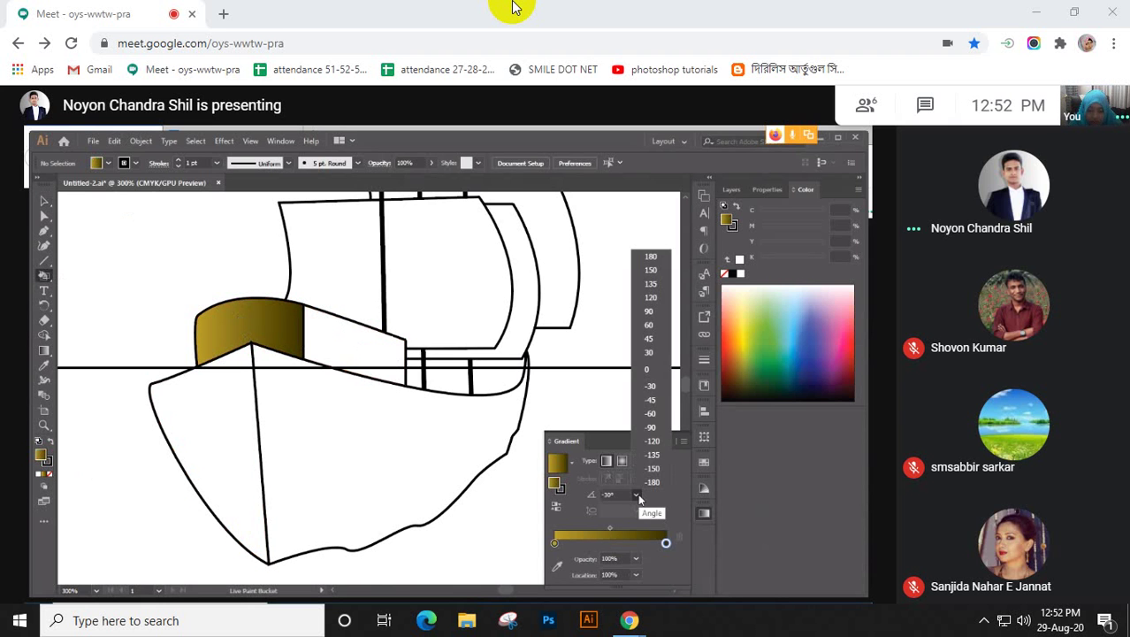
# - Try gradient angles of -90°, 60° and 120° for the Live Paint fill on the ship's cabin front
pyautogui.click(652, 428)
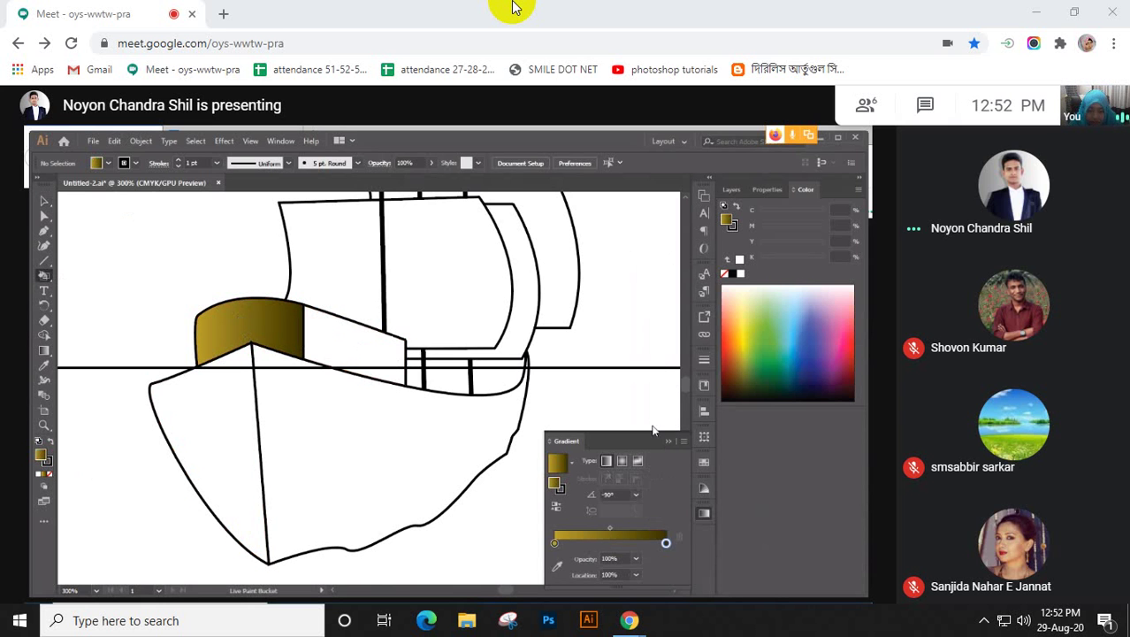
pyautogui.click(635, 493)
pyautogui.click(661, 324)
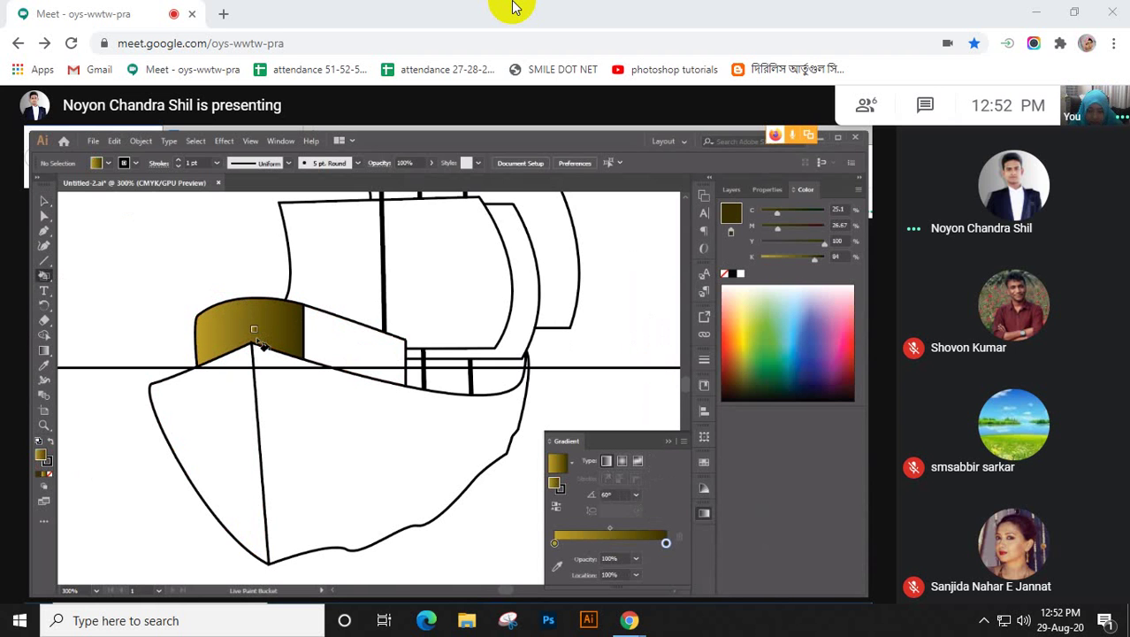
pyautogui.click(635, 494)
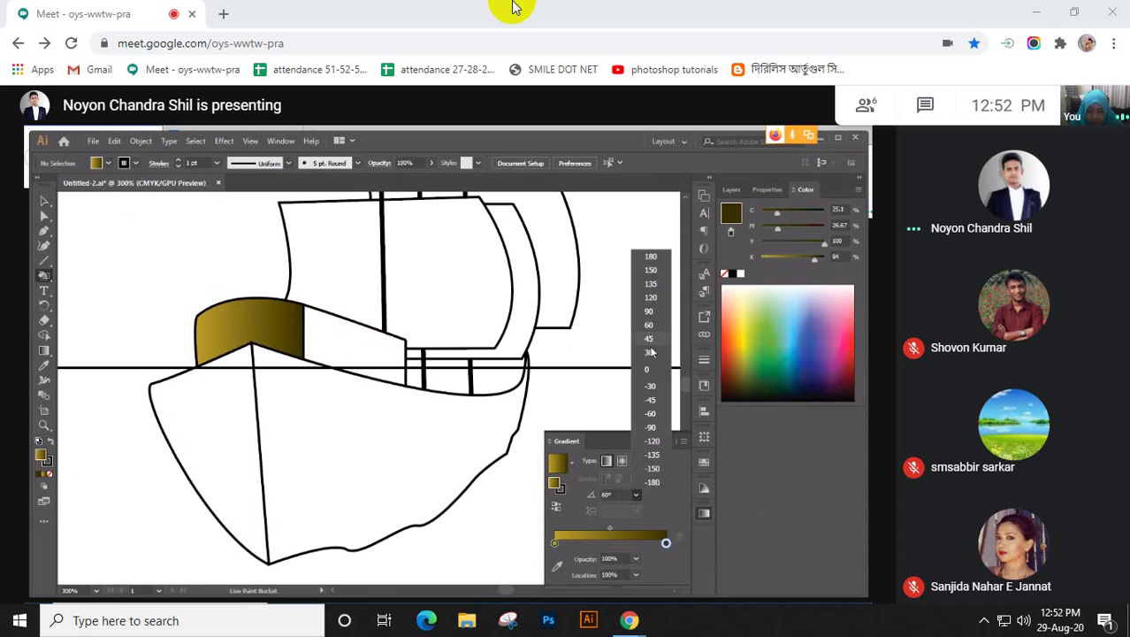
pyautogui.click(651, 297)
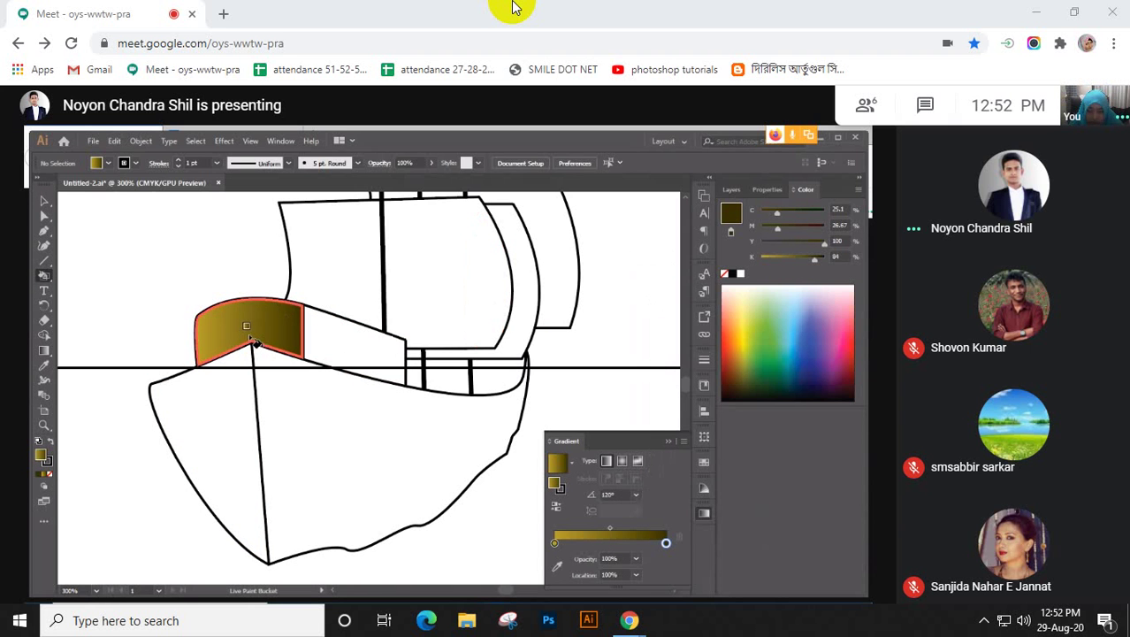
# - Set the gradient angle to -120° and fill the large side face of the hull with the gold gradient using Live Paint
pyautogui.click(635, 495)
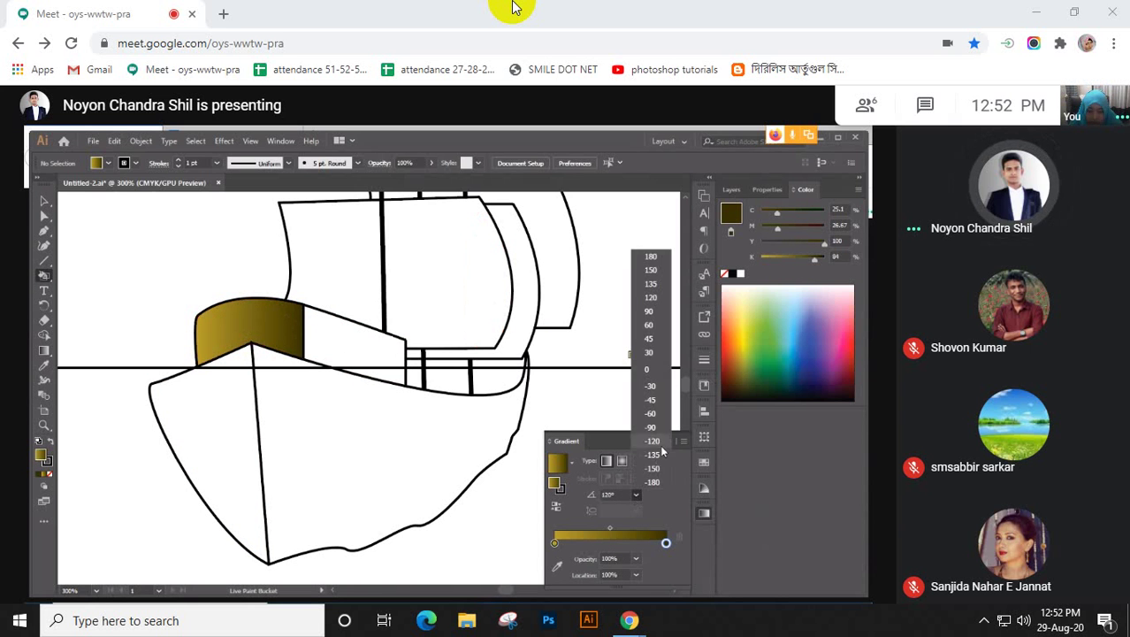
pyautogui.click(659, 442)
pyautogui.click(323, 452)
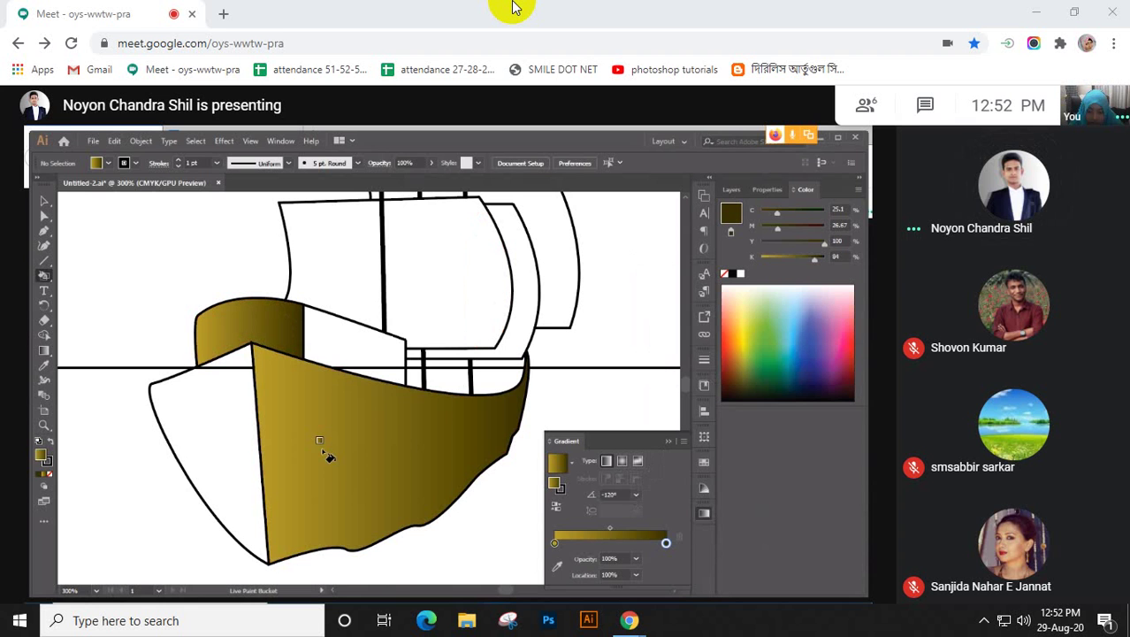
# - Refill the hull's side face with the gold gradient at angles of 120° and -180°, and reopen the angle choices
pyautogui.click(635, 494)
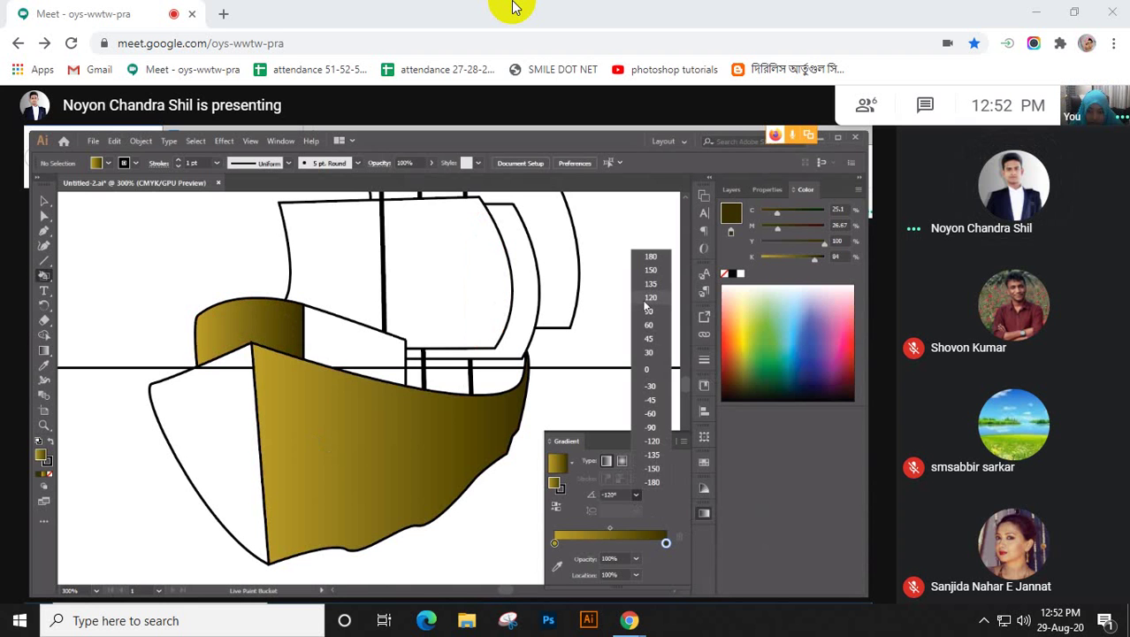
pyautogui.click(648, 299)
pyautogui.click(327, 469)
pyautogui.click(635, 495)
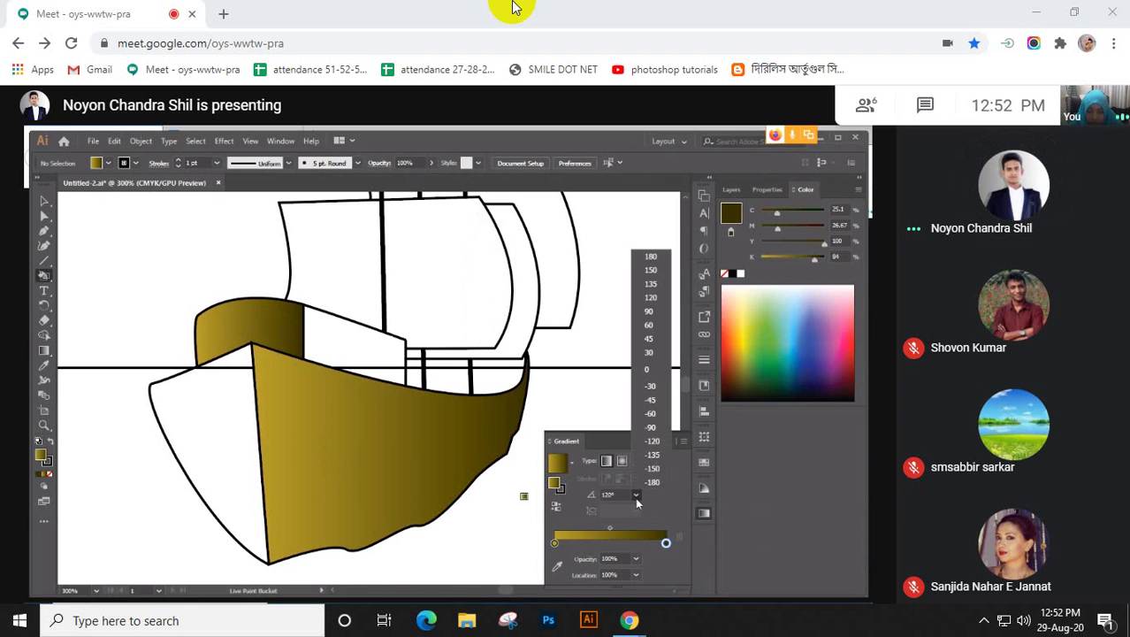
pyautogui.click(659, 483)
pyautogui.click(380, 462)
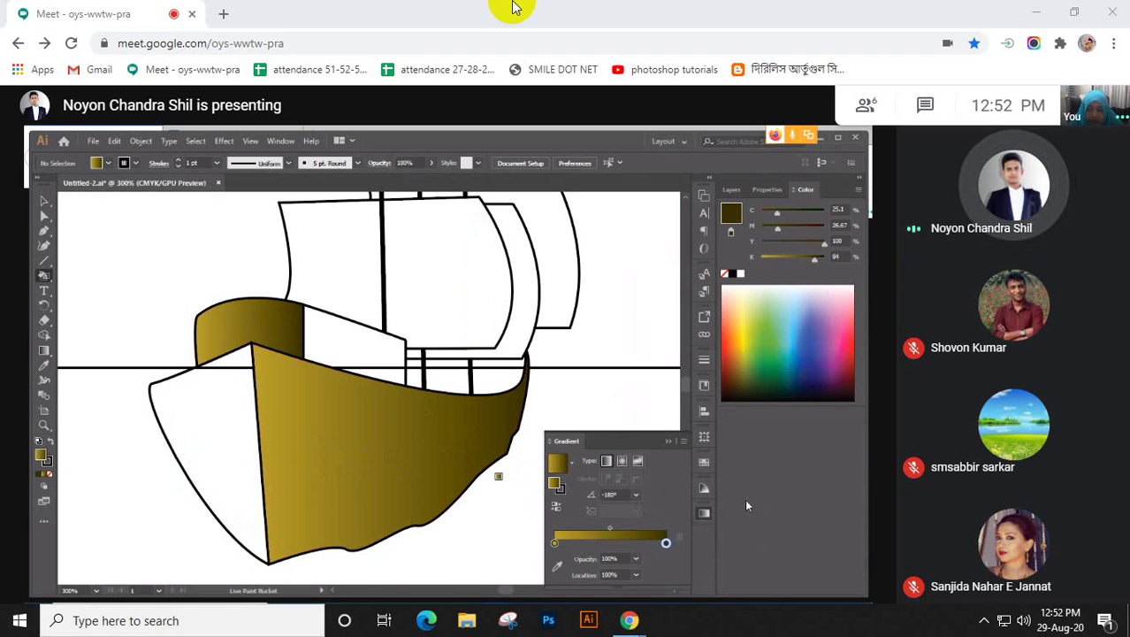
pyautogui.click(636, 494)
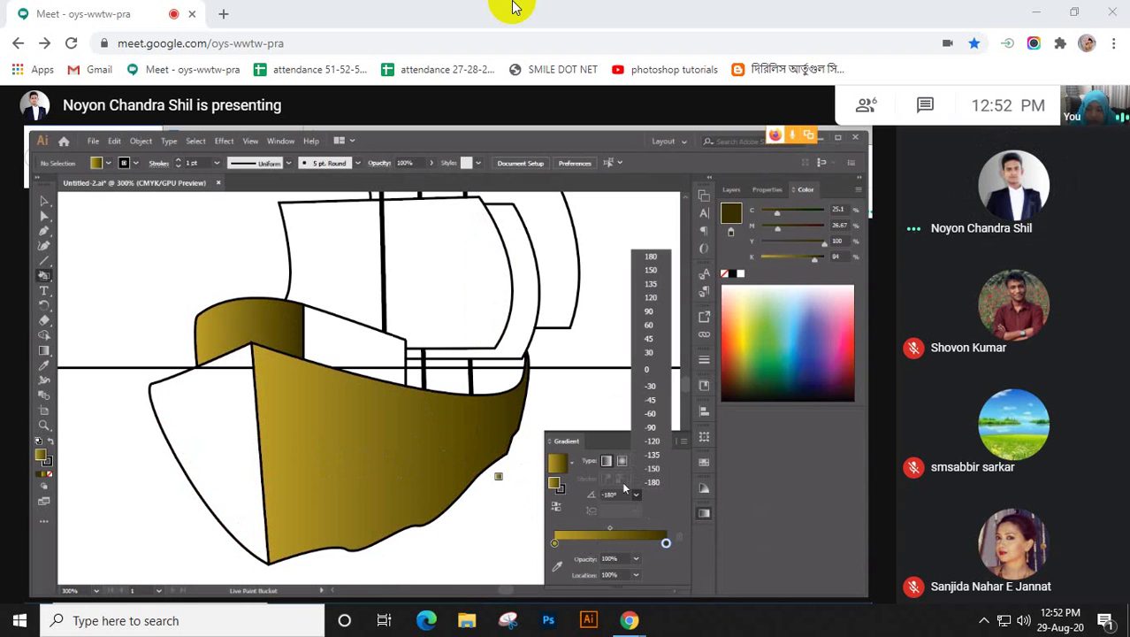
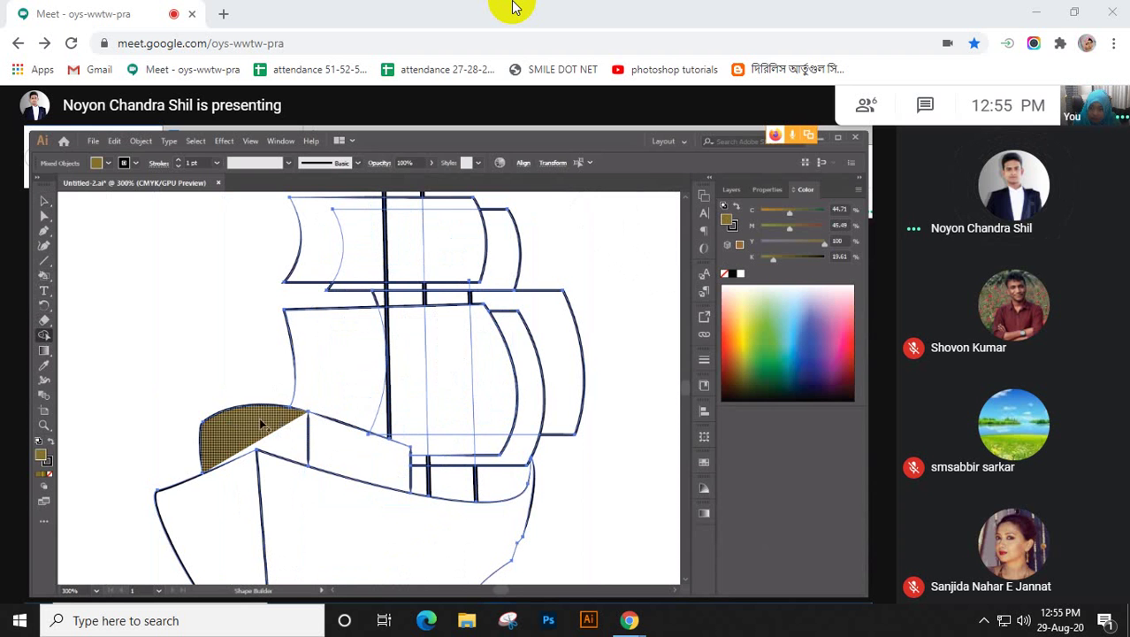
# - Merge the regions of the cabin's front and of its adjoining side wall into two gold-filled shapes with Shape Builder
pyautogui.moveTo(262, 424); pyautogui.dragTo(293, 444)
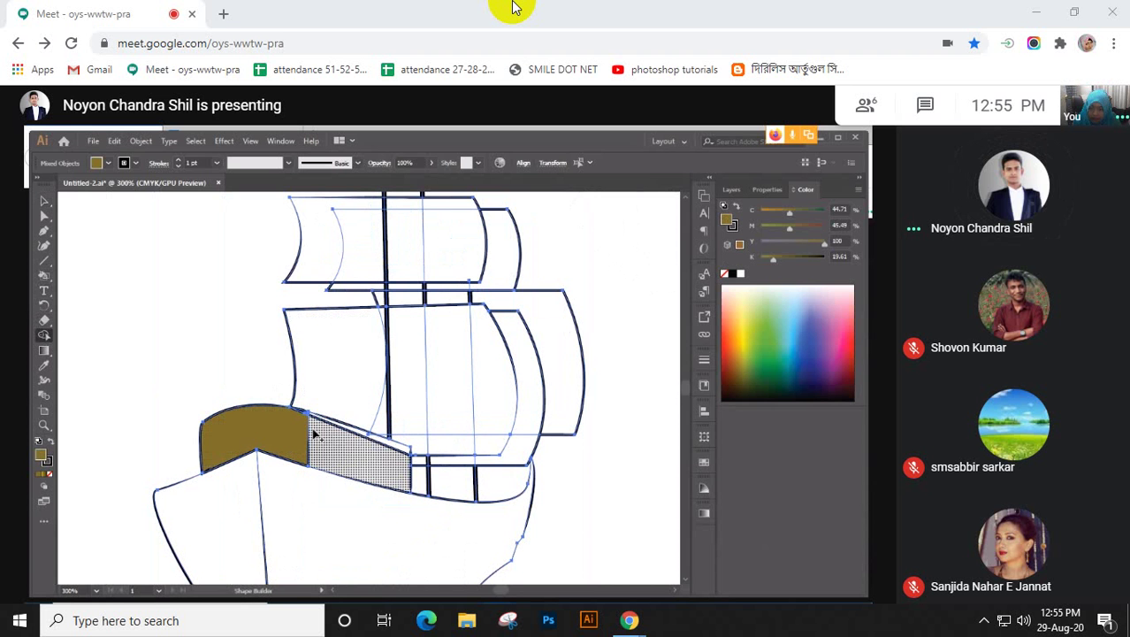
pyautogui.hotkey('ctrl', '=')
pyautogui.hotkey('ctrl', '=')
pyautogui.hotkey('ctrl', '=')
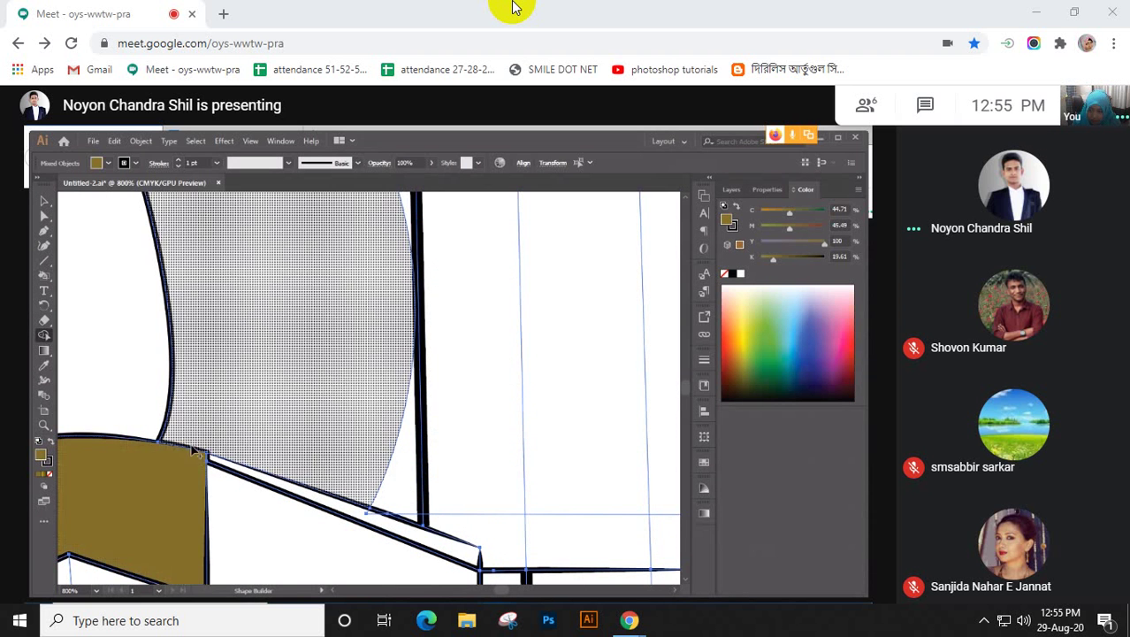
pyautogui.scroll(-3, 187, 438)
pyautogui.scroll(-3, 187, 438)
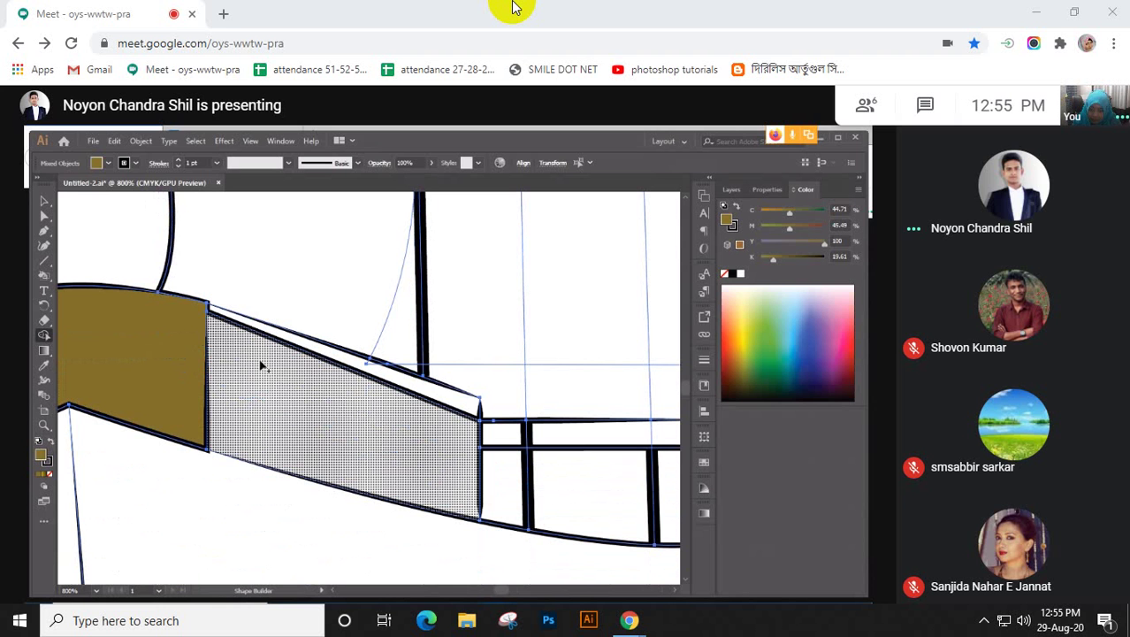
pyautogui.moveTo(262, 364); pyautogui.dragTo(306, 350)
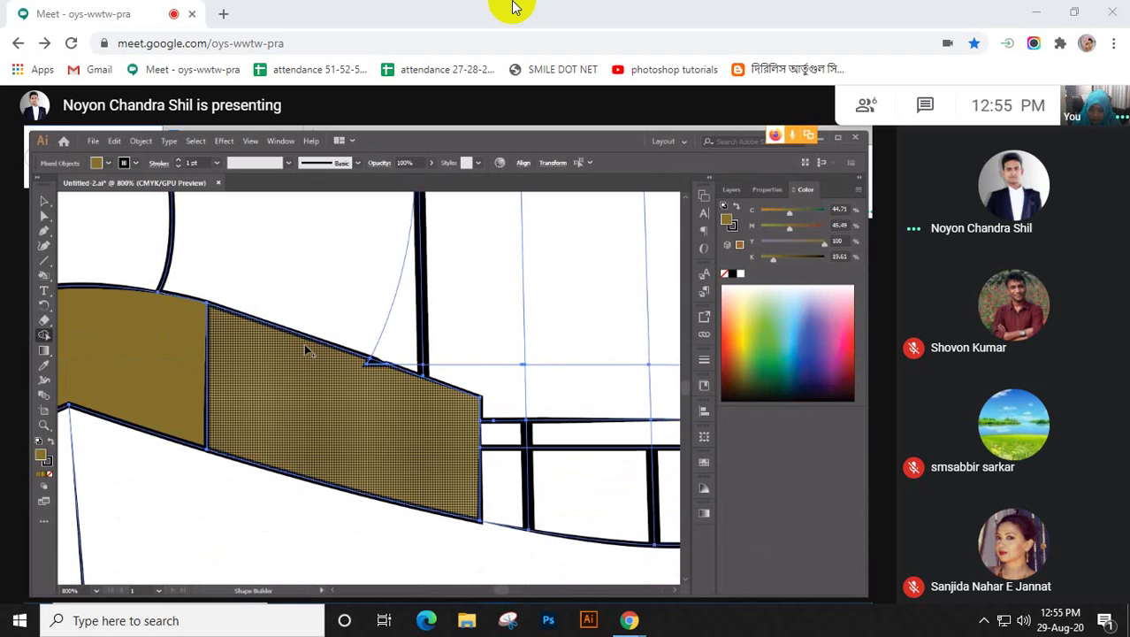
pyautogui.scroll(-2, 343, 396)
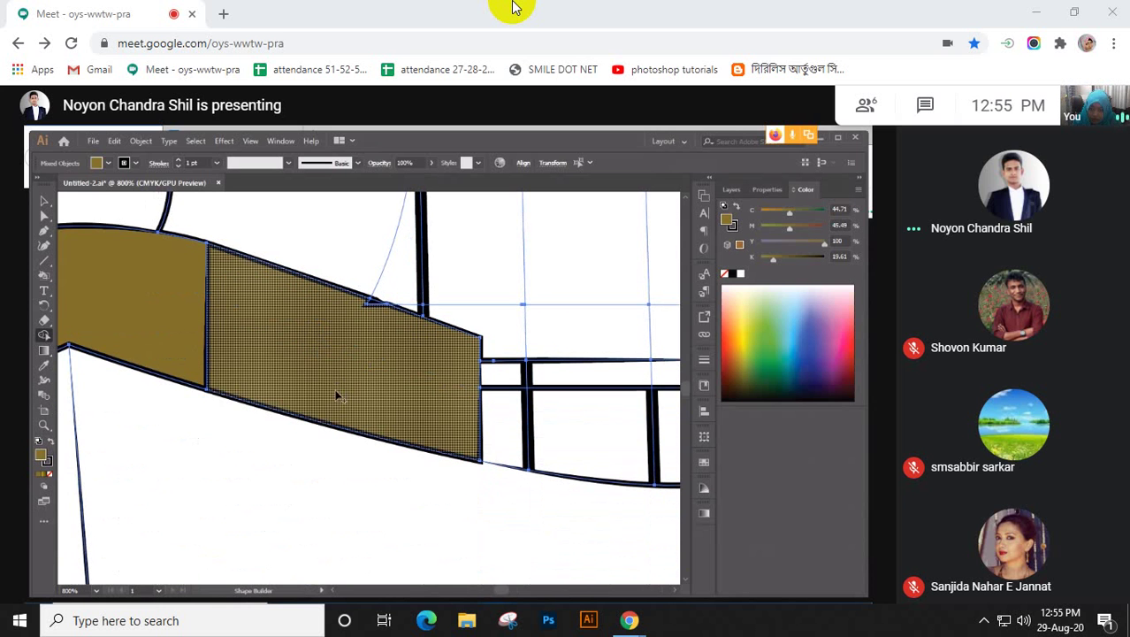
# - Absorb the small leftover sliver at the upper edge of the cabin's side wall, below the lower sail, with Shape Builder
pyautogui.scroll(6, 337, 396)
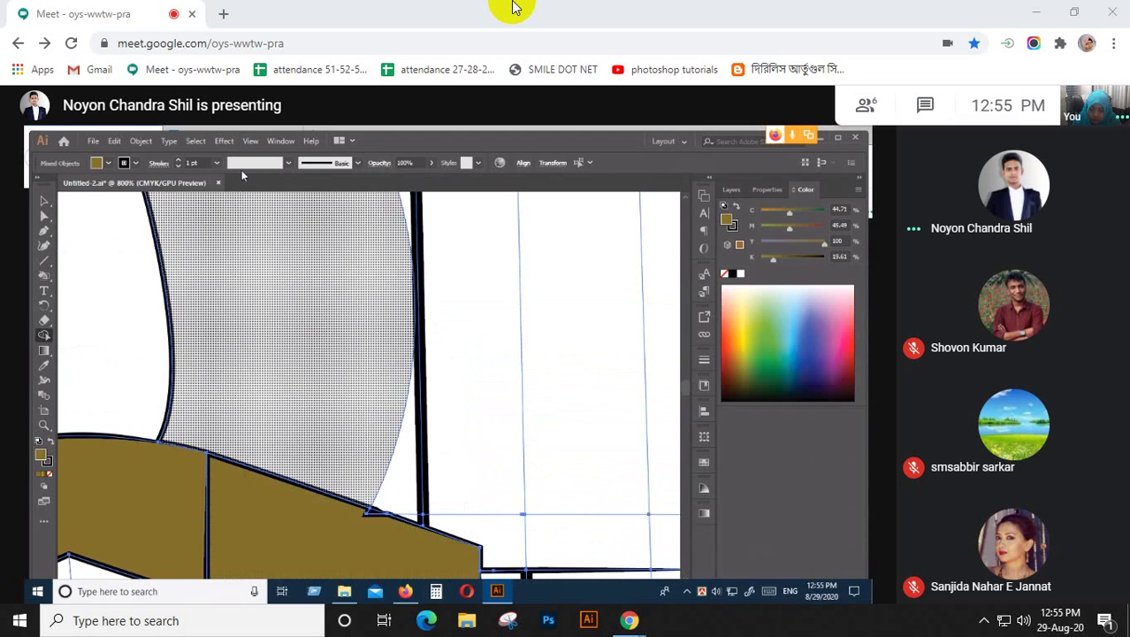
pyautogui.scroll(-3, 244, 175)
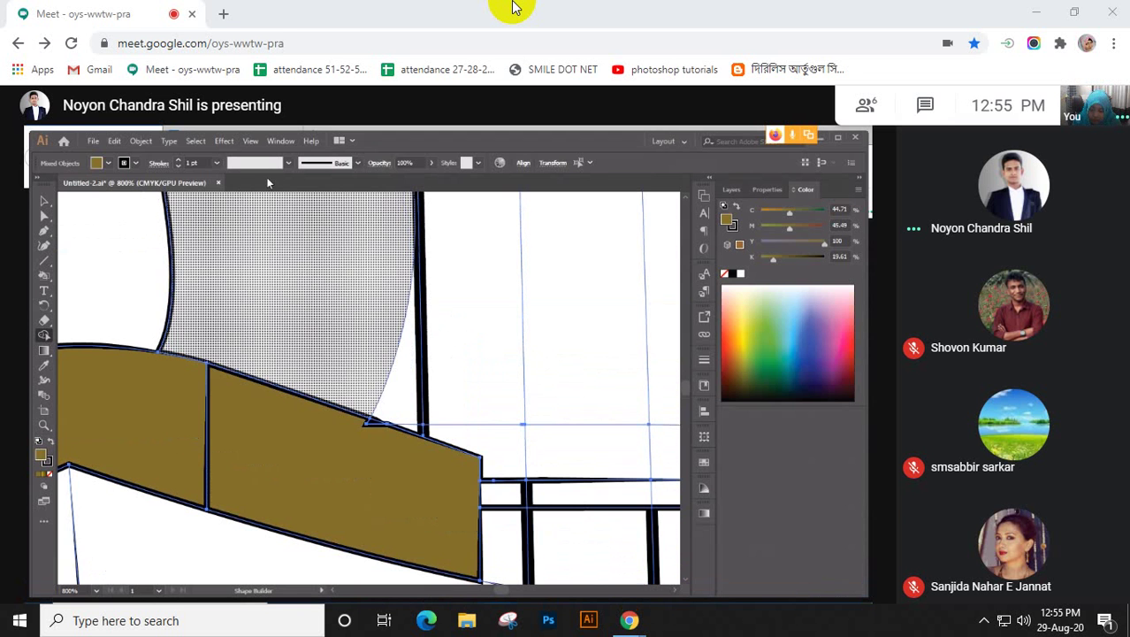
pyautogui.click(376, 431)
pyautogui.scroll(3, 378, 374)
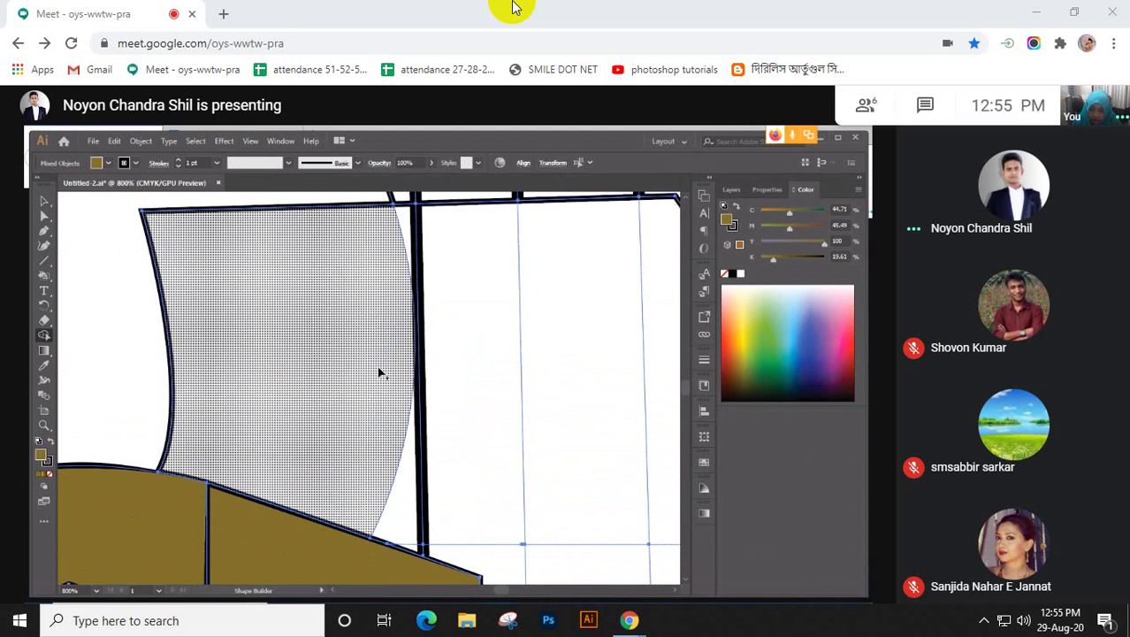
# - Try to merge the lower sail's regions on both sides of the mast into gold-filled shapes with Shape Builder, and undo the merges
pyautogui.scroll(-1, 371, 372)
pyautogui.hotkey('ctrl', '-')
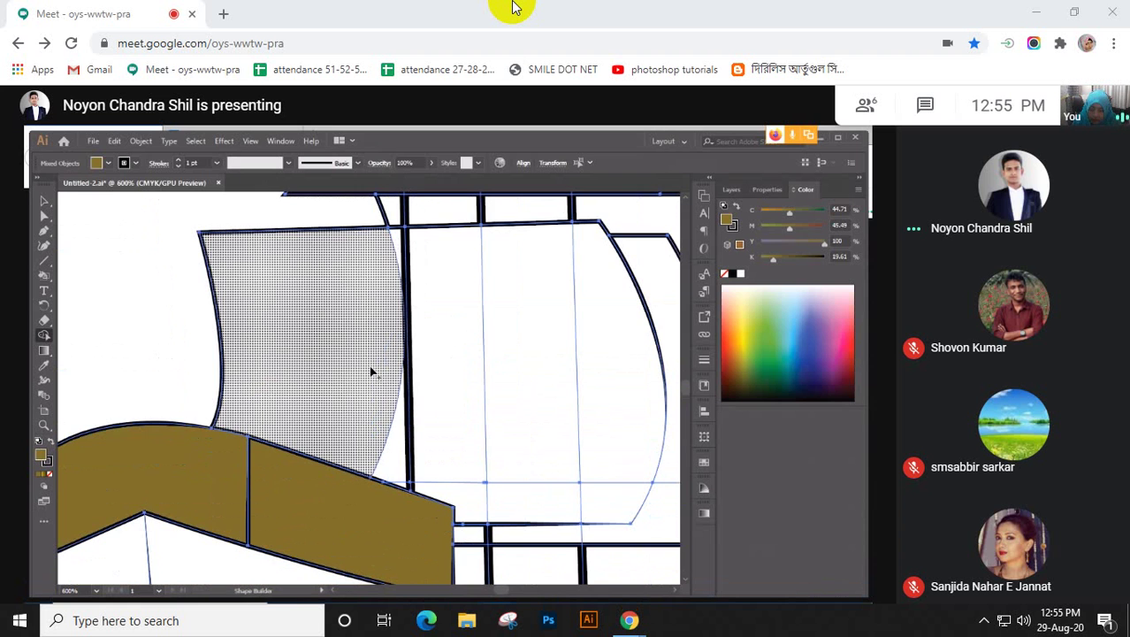
pyautogui.moveTo(377, 414); pyautogui.dragTo(390, 447)
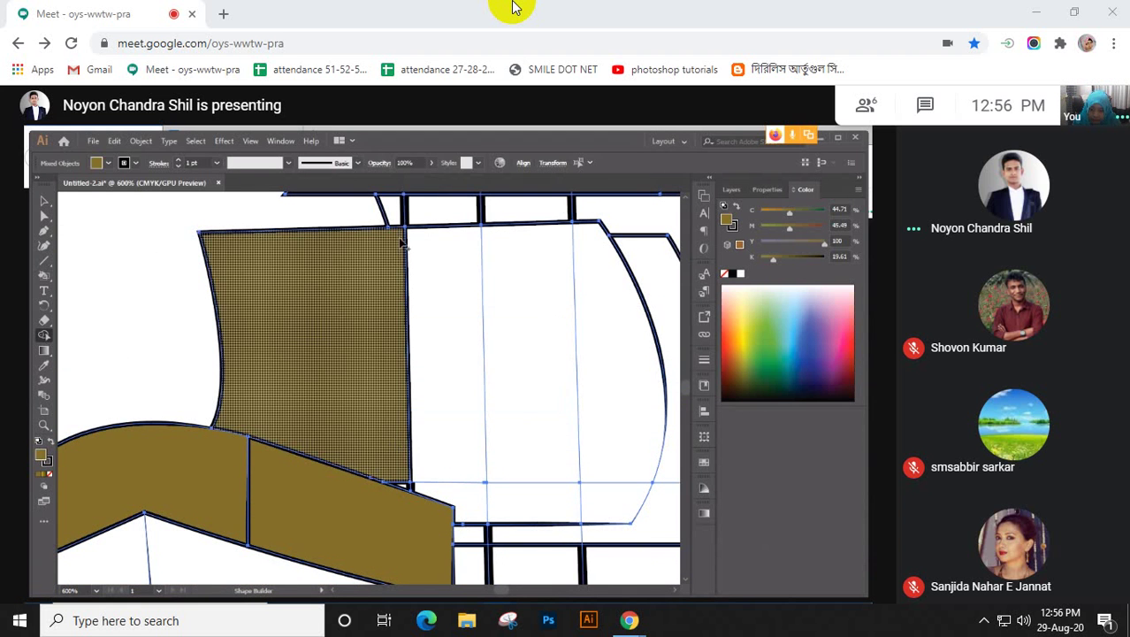
pyautogui.moveTo(445, 336)
pyautogui.mouseDown()
pyautogui.moveTo(605, 372)
pyautogui.moveTo(613, 474)
pyautogui.moveTo(611, 491)
pyautogui.moveTo(462, 503)
pyautogui.mouseUp()
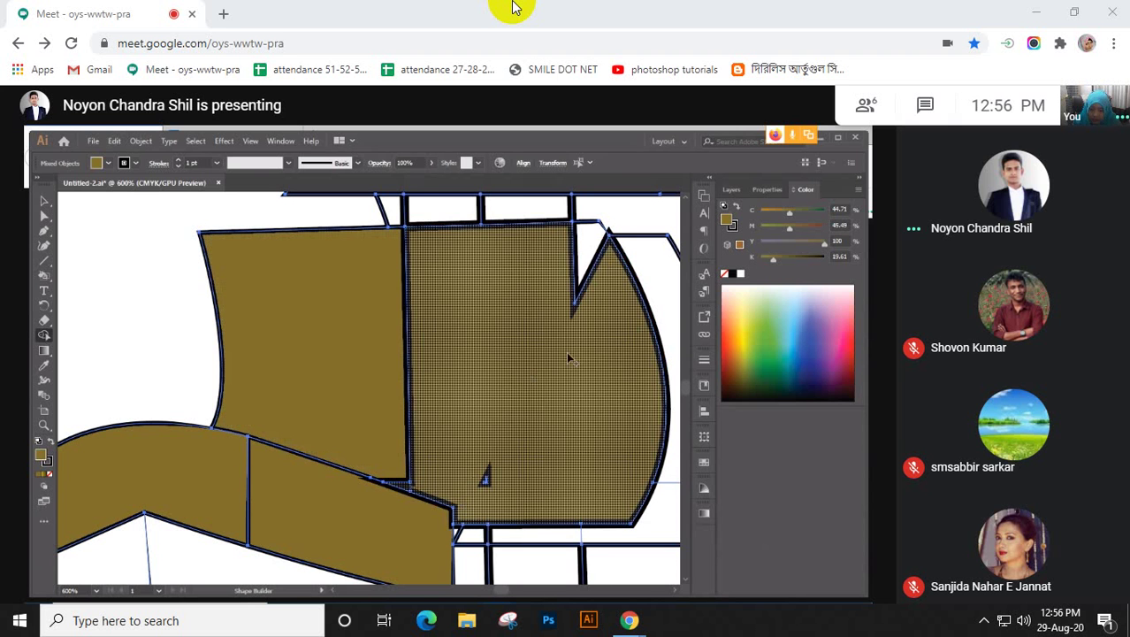
pyautogui.keyDown('alt'); pyautogui.click(557, 352); pyautogui.keyUp('alt')
pyautogui.hotkey('ctrl', 'z')
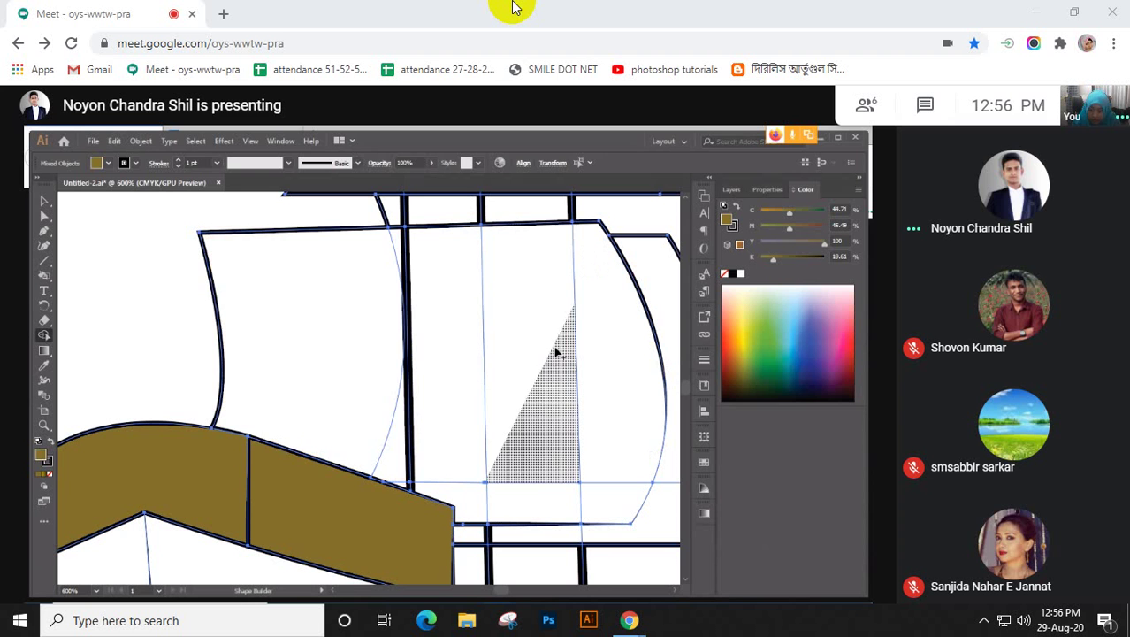
# - Try to merge the lower sail's regions beside the mast down to the cabin roof with Shape Builder, and undo the merge
pyautogui.moveTo(342, 358); pyautogui.dragTo(390, 443)
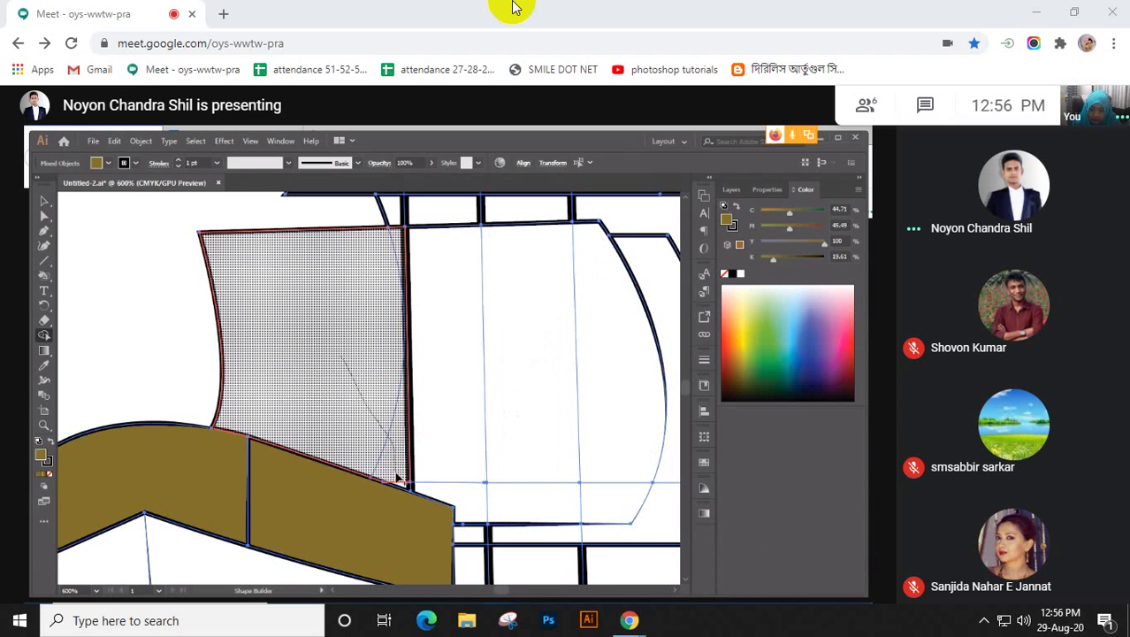
pyautogui.moveTo(403, 487); pyautogui.dragTo(406, 489)
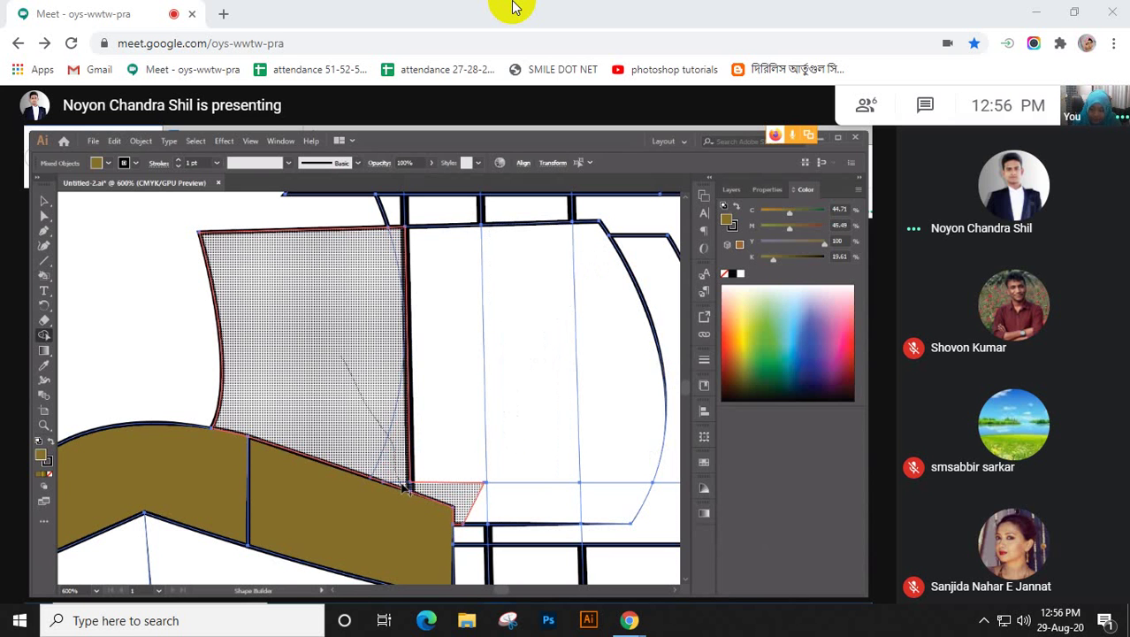
pyautogui.moveTo(404, 486); pyautogui.dragTo(389, 442)
pyautogui.moveTo(368, 396); pyautogui.dragTo(368, 396)
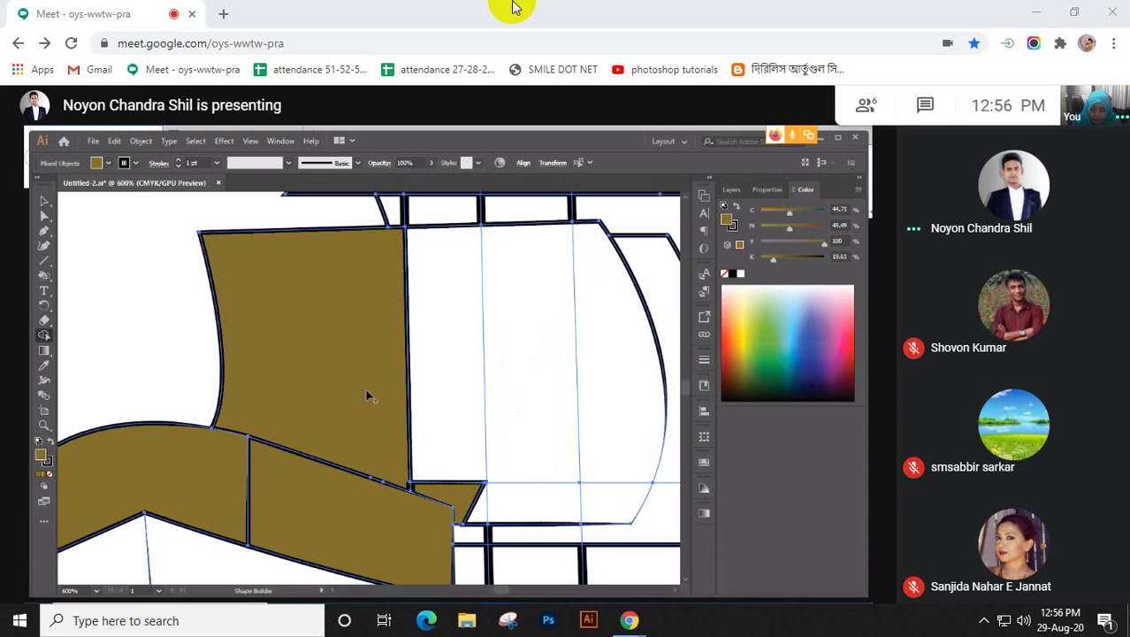
pyautogui.hotkey('ctrl', 'z')
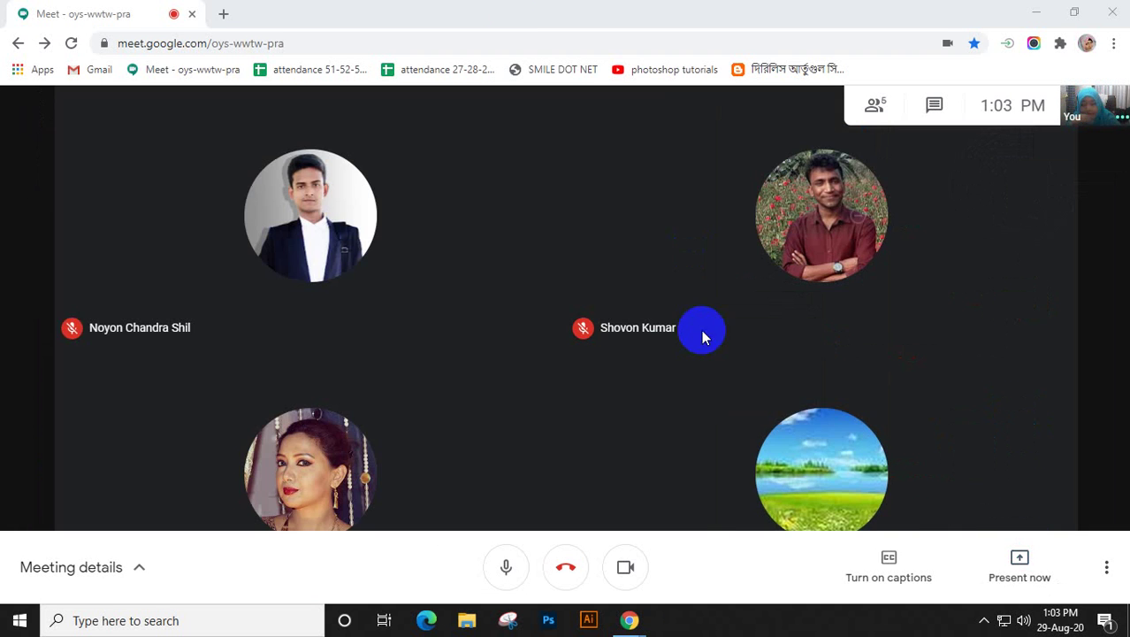
# - Leave the class meeting and rate its audio and video quality four stars
pyautogui.moveTo(731, 379)
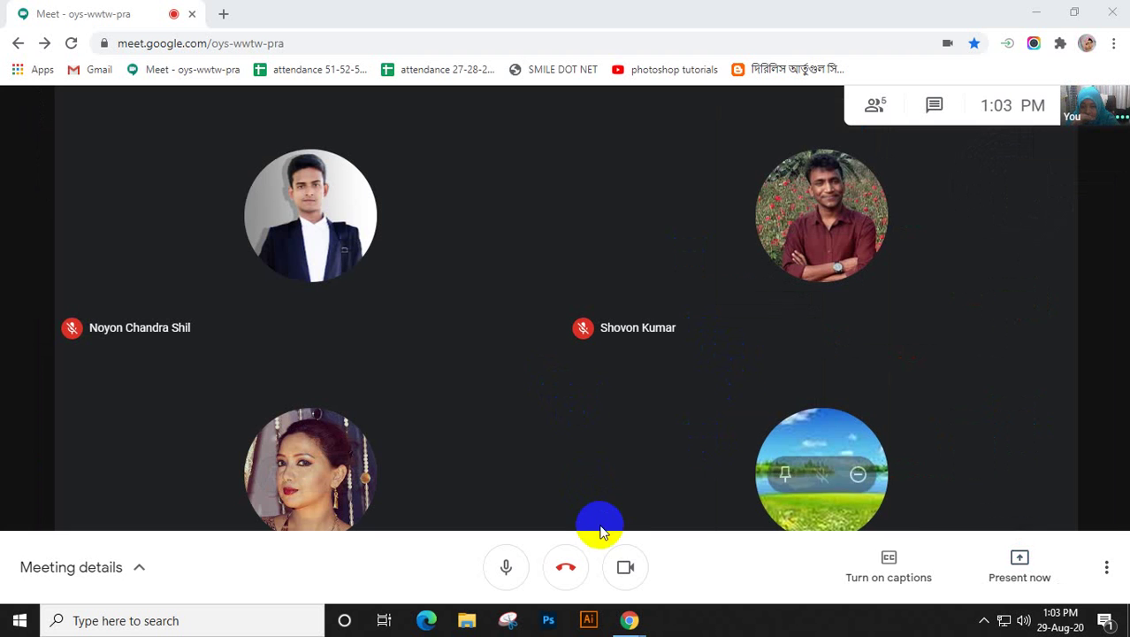
pyautogui.click(565, 573)
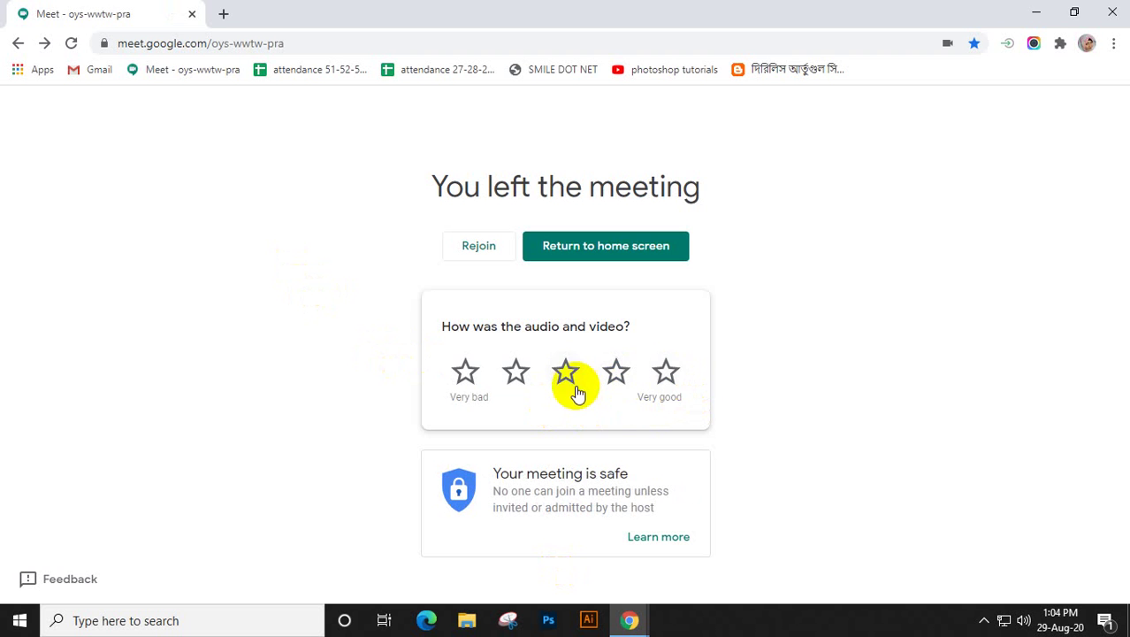
pyautogui.click(620, 375)
# - Report delayed sound, echo, others unable to hear and audio breaking up, include diagnostic info, and submit the feedback
pyautogui.scroll(-3, 624, 380)
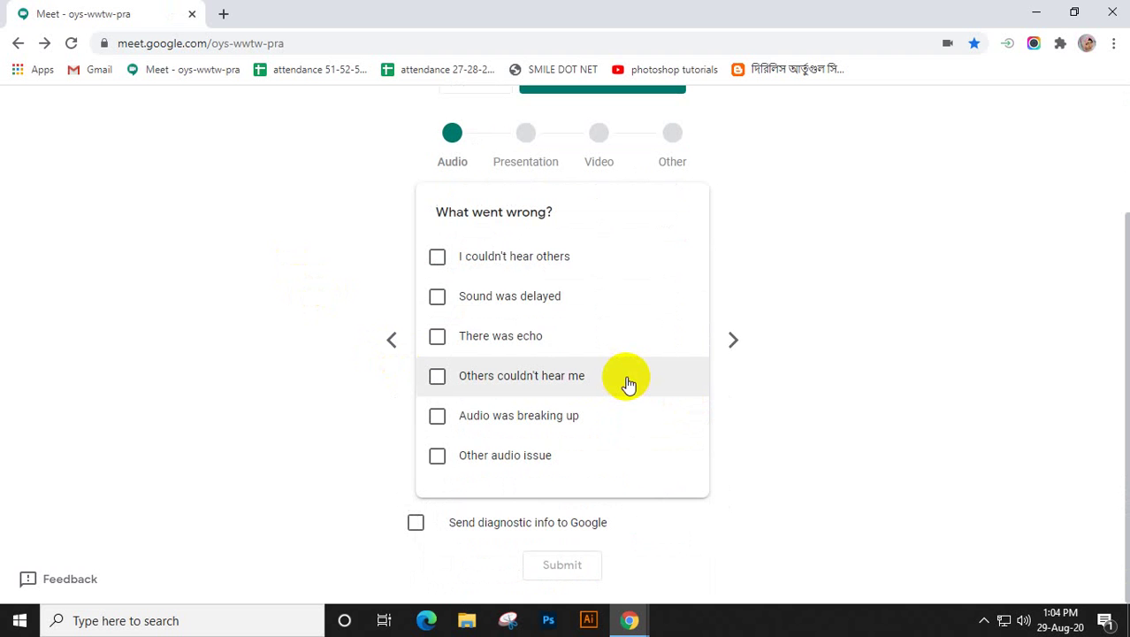
pyautogui.click(439, 298)
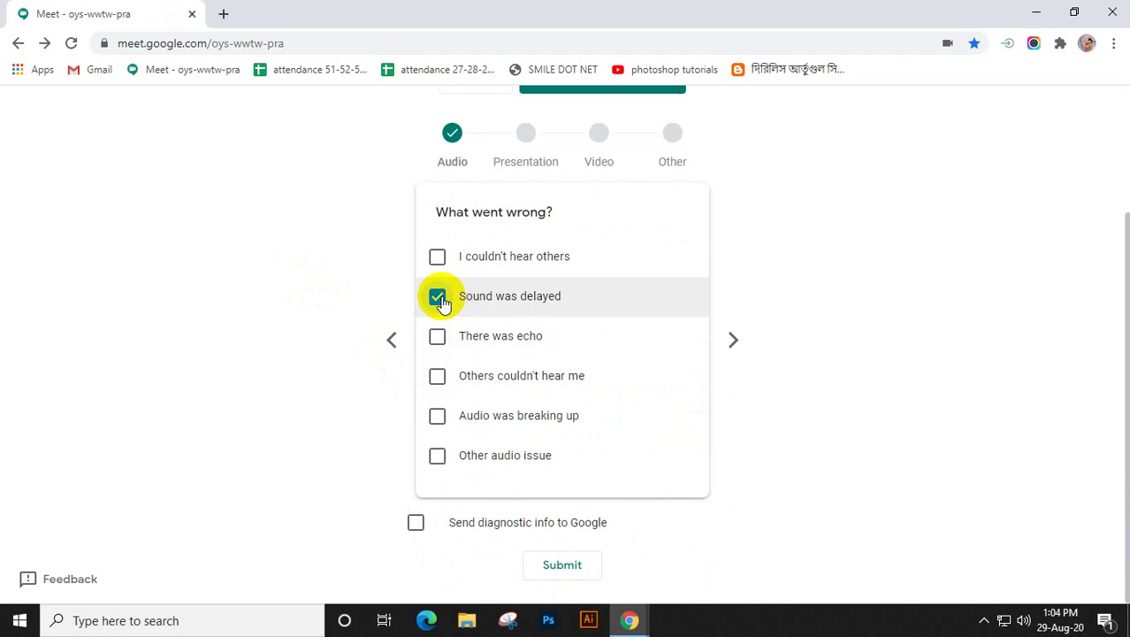
pyautogui.click(438, 336)
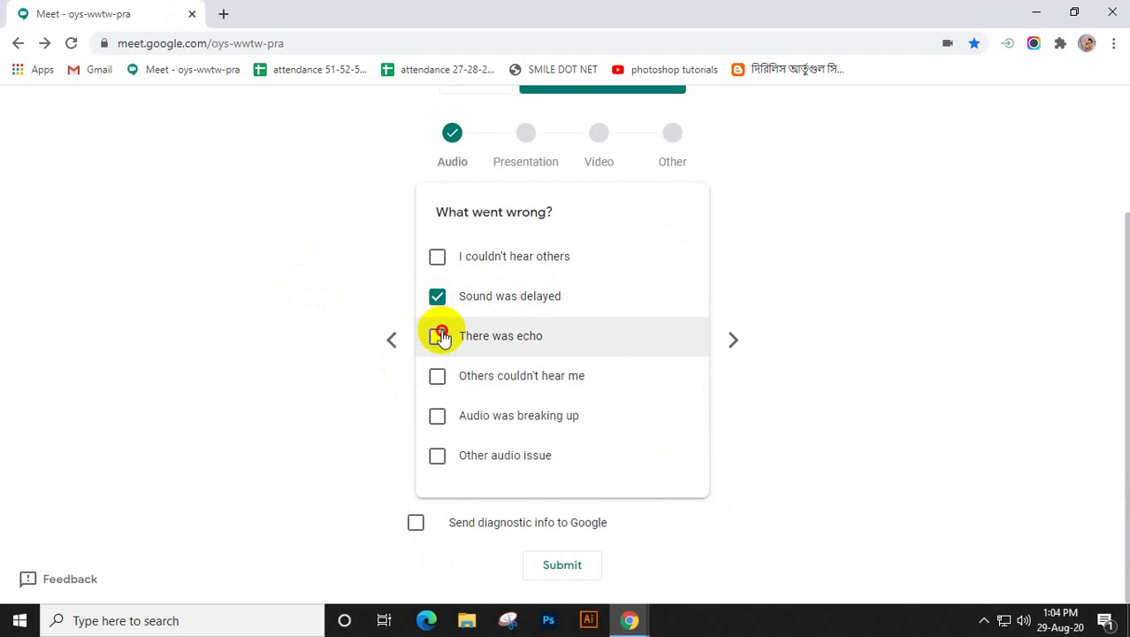
pyautogui.click(437, 377)
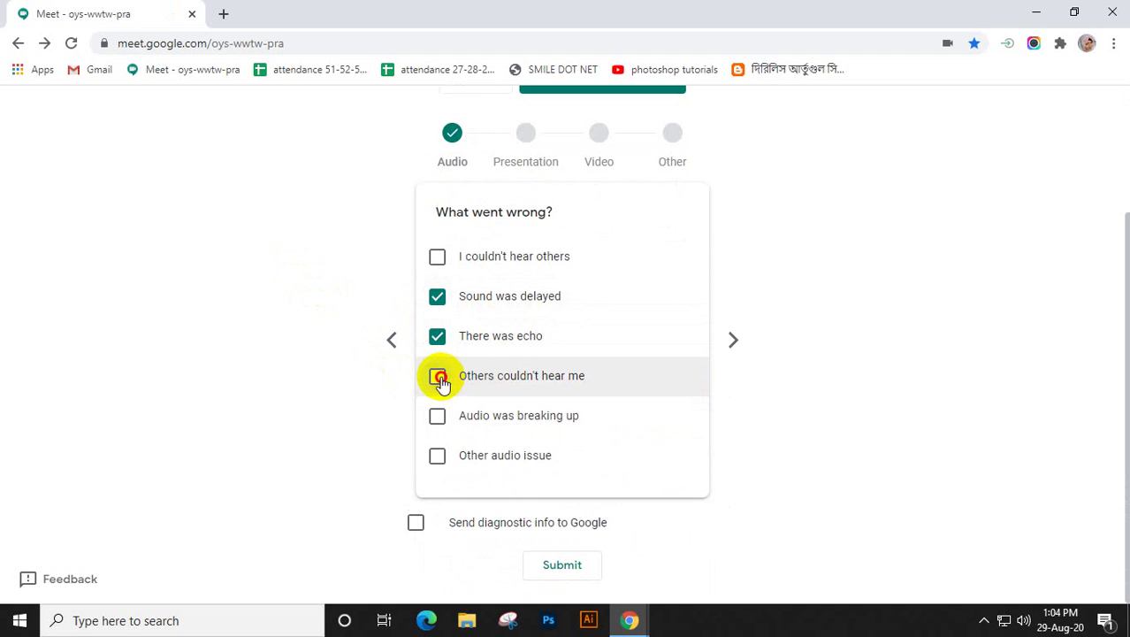
pyautogui.click(436, 418)
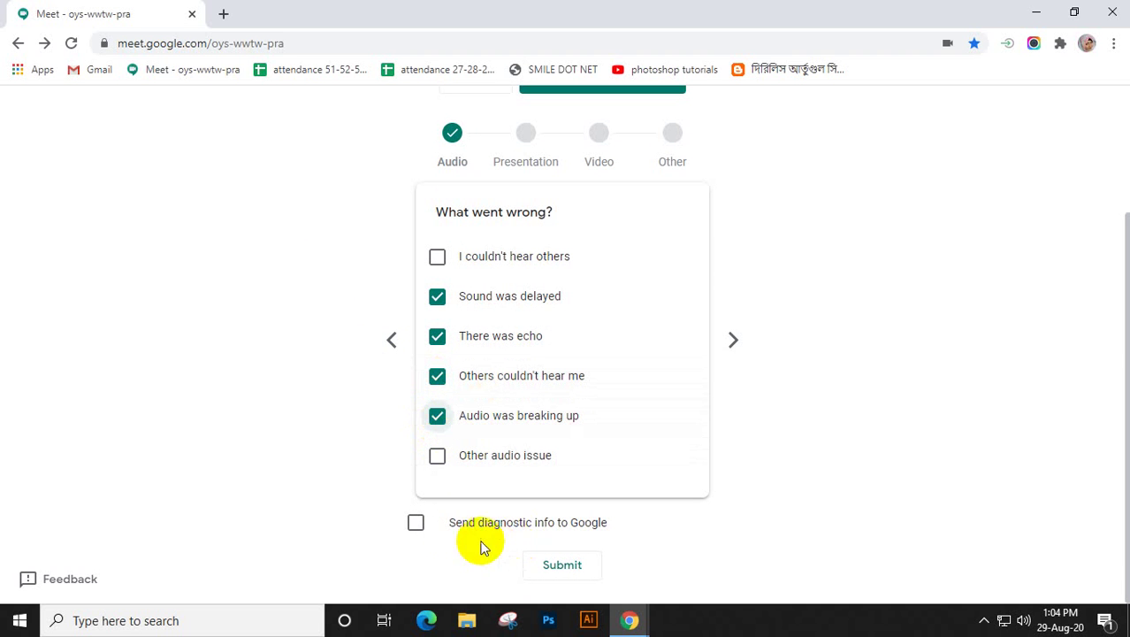
pyautogui.click(416, 524)
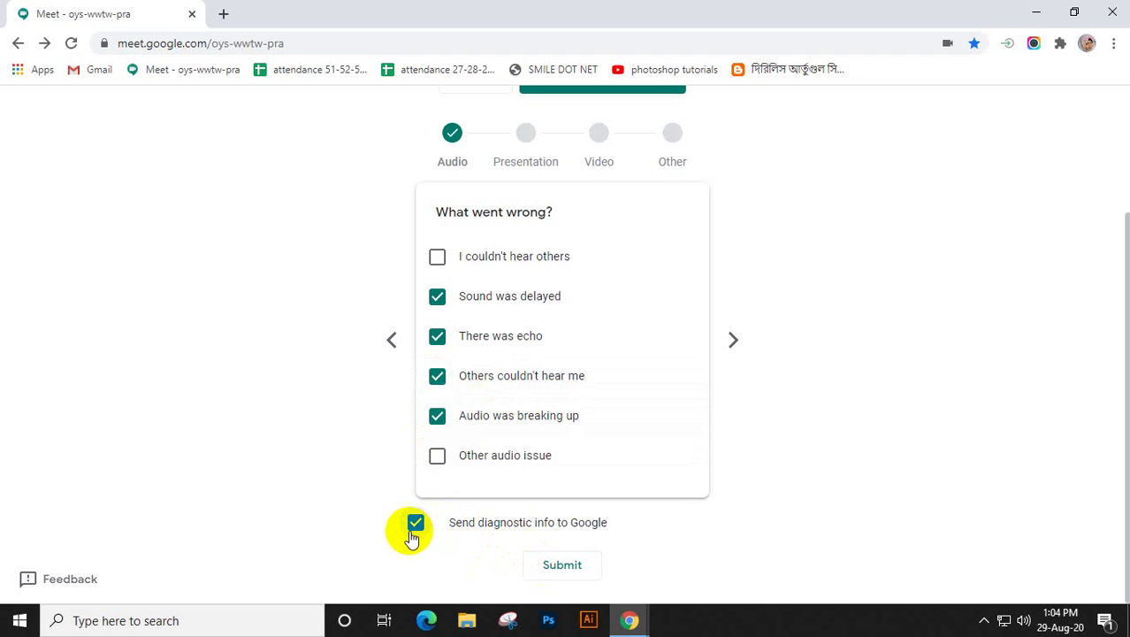
pyautogui.click(412, 529)
pyautogui.click(553, 567)
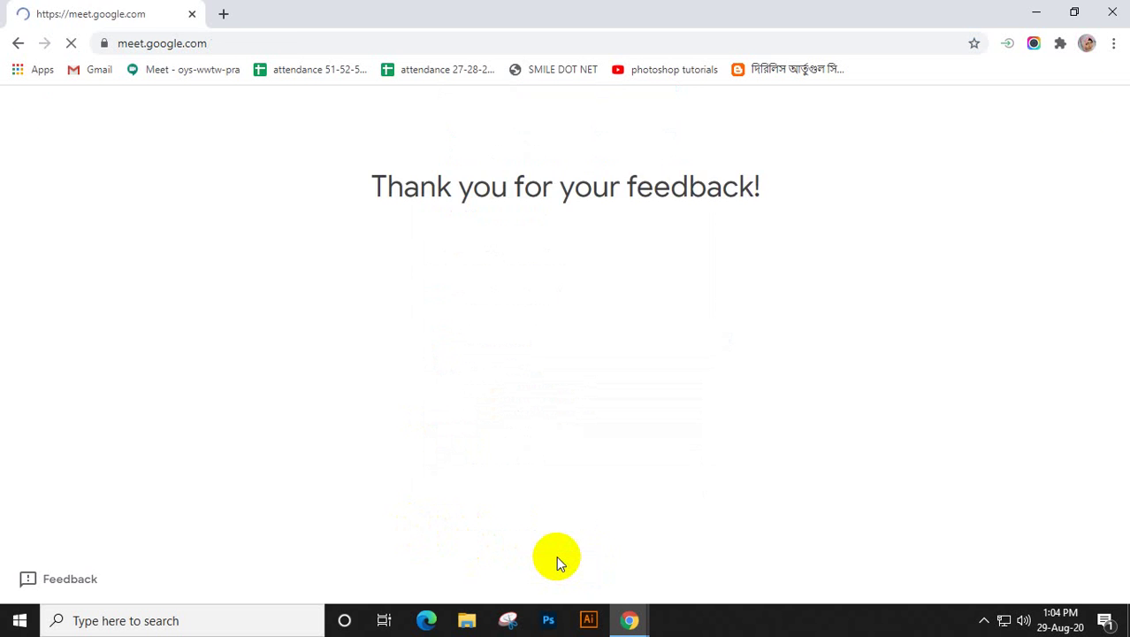
# - Open a new browser tab and close the Google Meet one
pyautogui.click(223, 13)
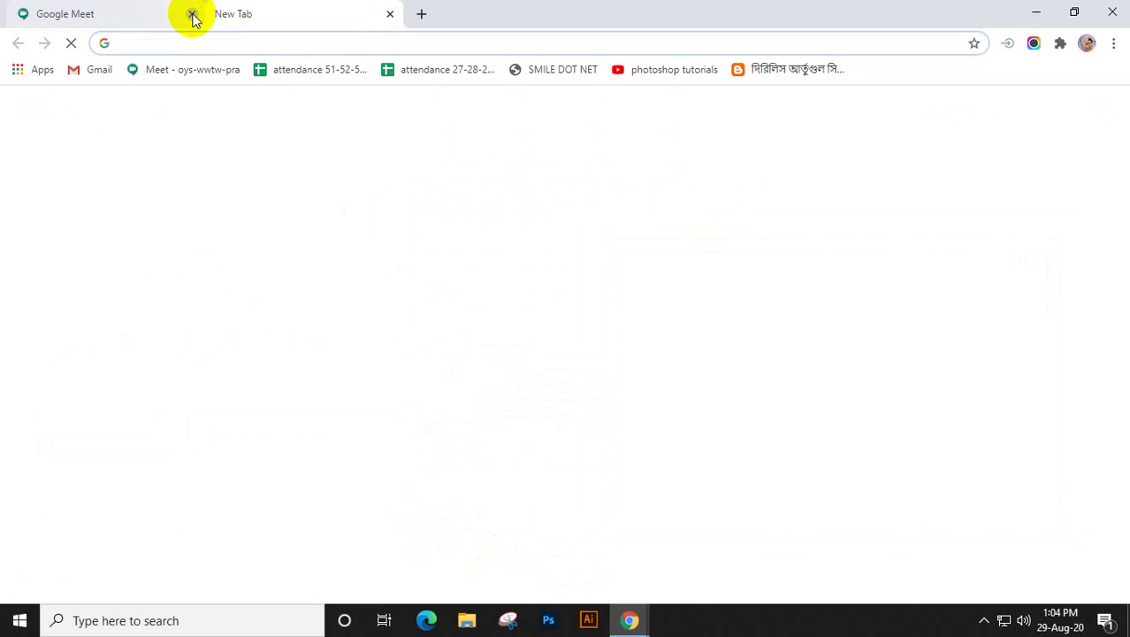
pyautogui.click(192, 14)
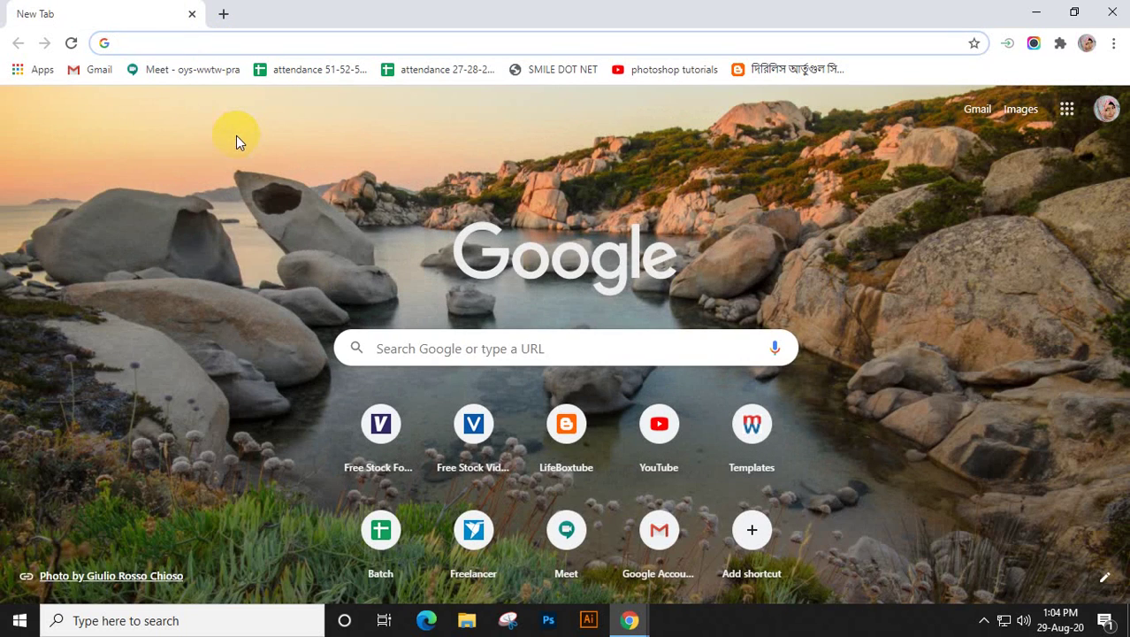